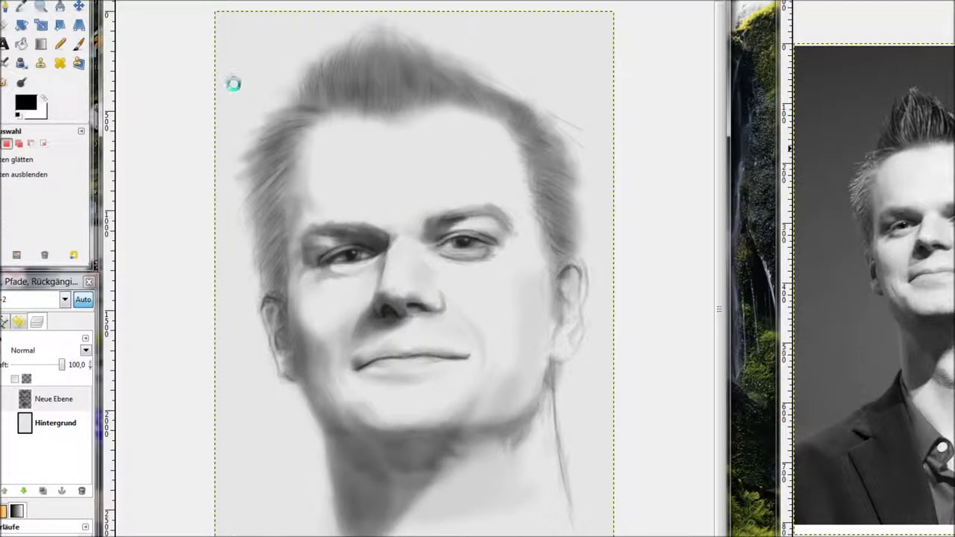
Step: Compare the portrait before and after the eye transformation using undo and redo, and anchor the transformed eye's floating selection
key("ctrl+z")
key("ctrl+z")
key("ctrl+y")
key("ctrl+z")
key("ctrl+y")
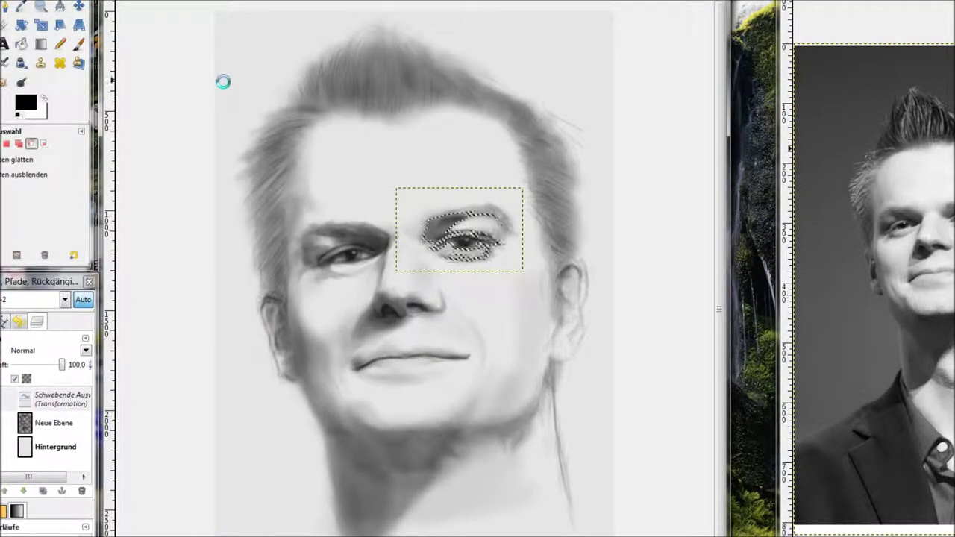
key("ctrl+h")
Step: Smudge the hairline along the forehead into small strands with the Circle (11) brush at scale 1.45
key("s")
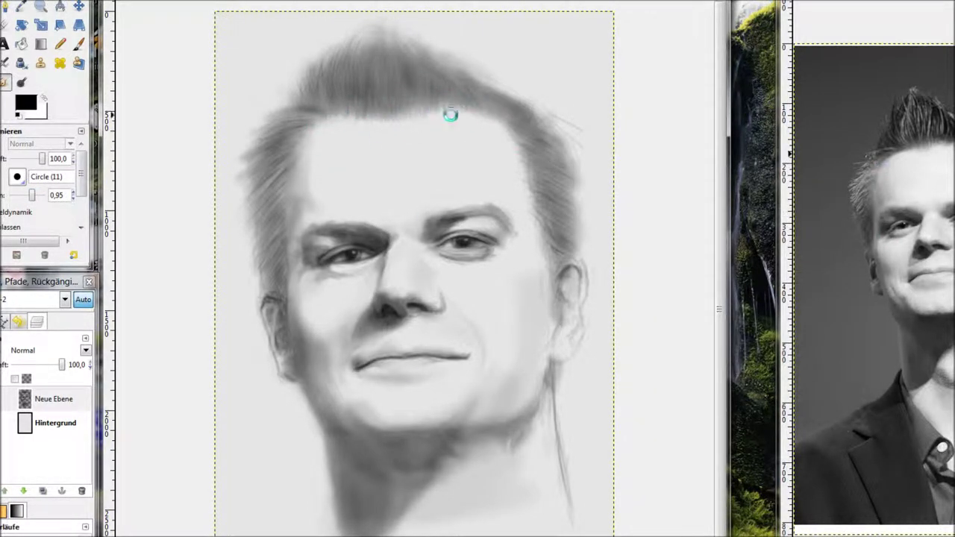
left_click_drag(32, 195, 34, 195)
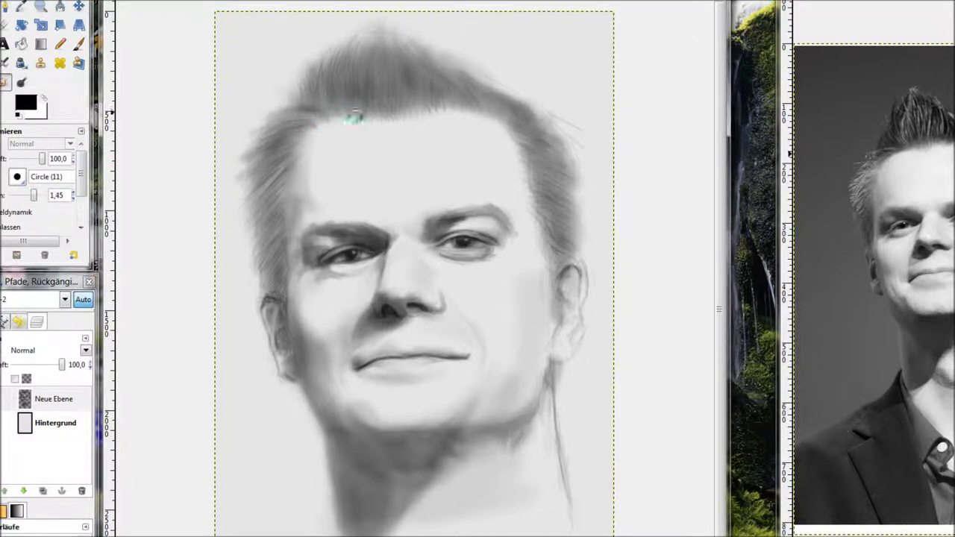
left_click_drag(309, 133, 373, 122)
mouse_move(401, 121)
left_mouse_down()
mouse_move(363, 121)
mouse_move(392, 124)
left_mouse_up()
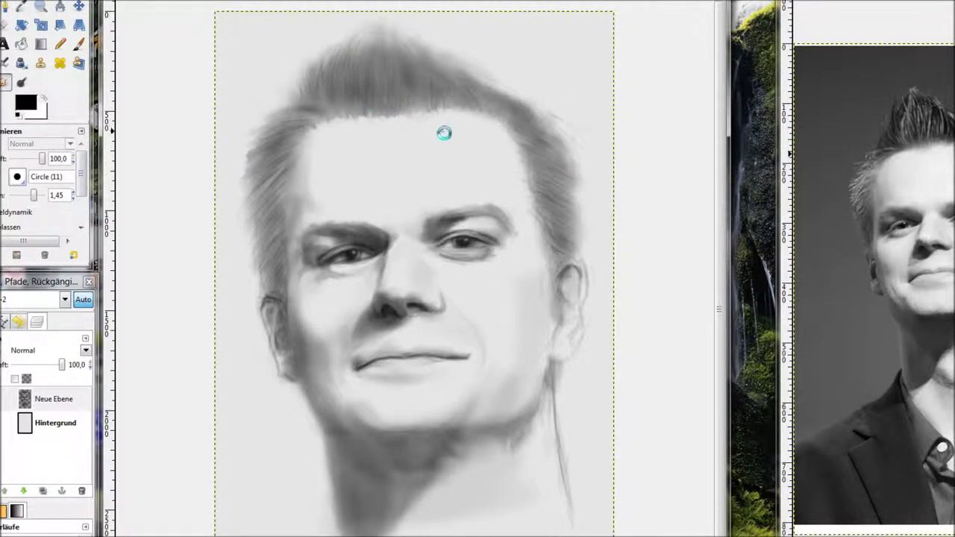
Step: Scale the Neue Ebene portrait layer slightly narrower with the Scale tool, pulling in its right edge
left_click(41, 25)
left_click(166, 141)
left_click(93, 80)
left_click_drag(621, 311, 599, 310)
left_click(157, 80)
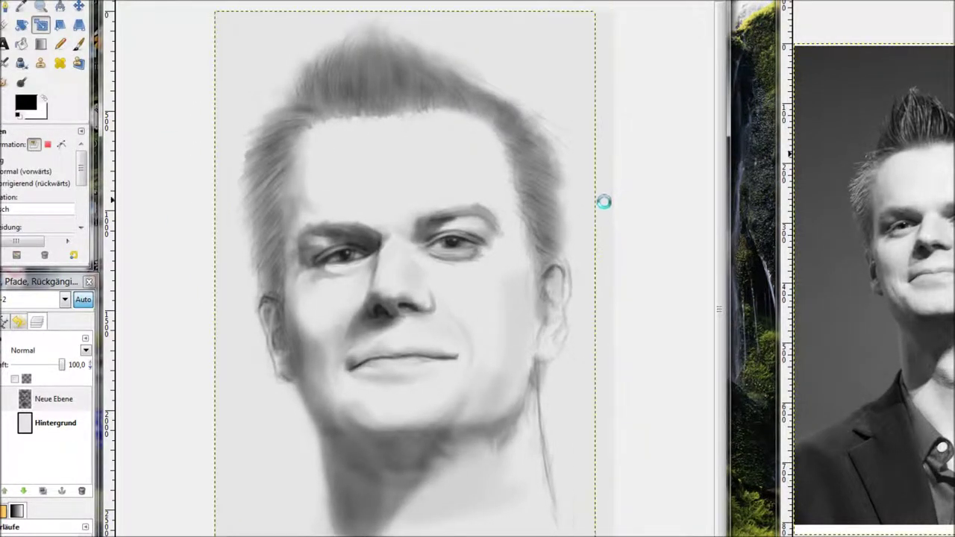
Step: Enlarge the Neue Ebene layer's boundary to the image size
left_click(41, 7)
key("r")
right_click(49, 400)
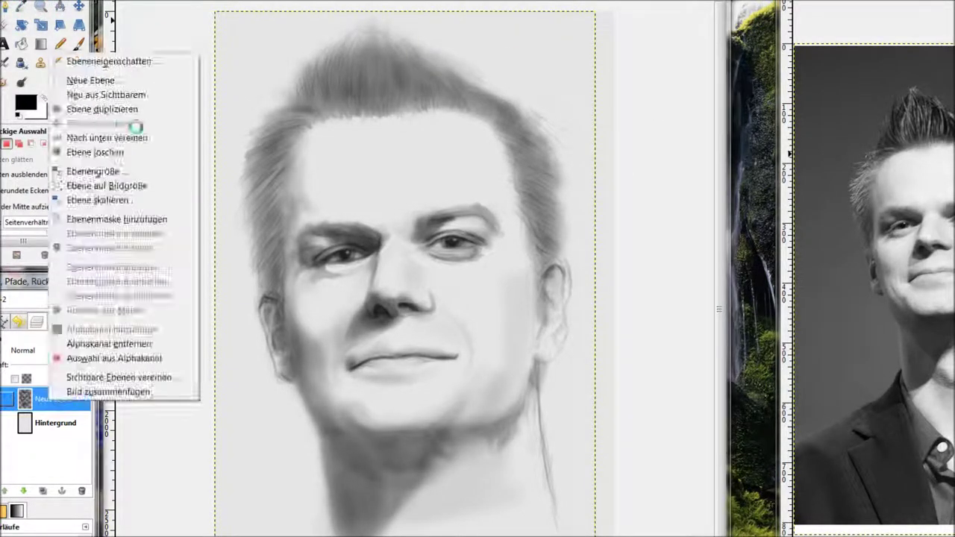
left_click(114, 188)
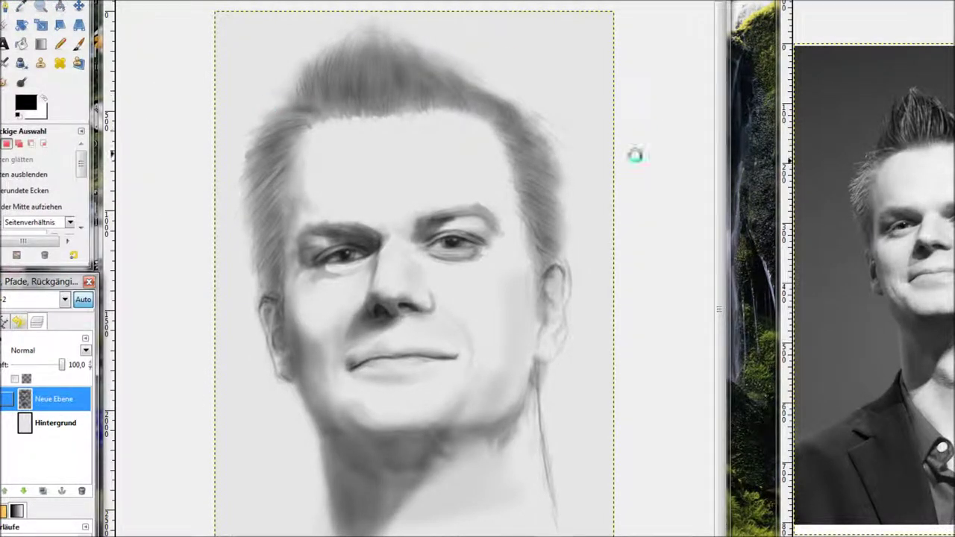
Step: Smooth the hairline along the top of the forehead with the Smudge tool, using a Circle Fuzzy brush at scale 6.61
key("s")
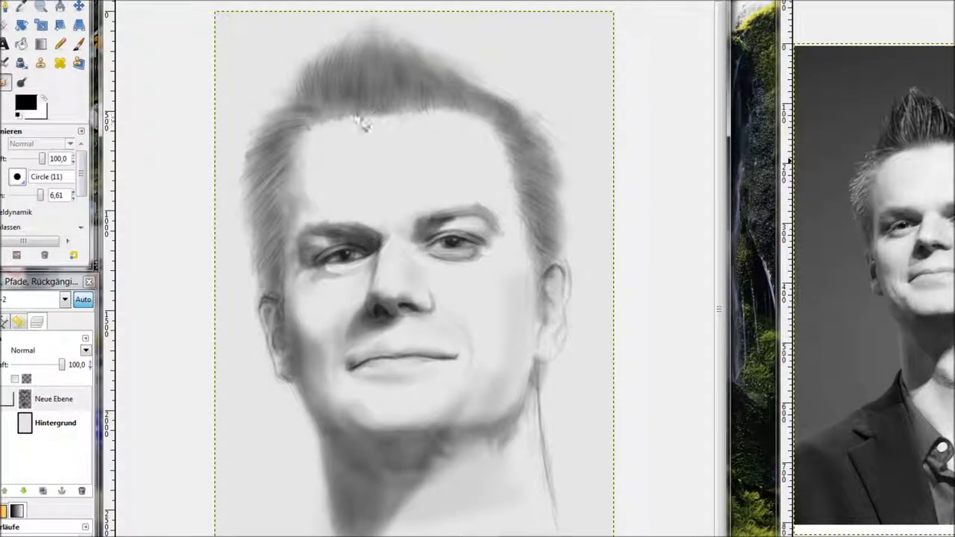
left_click_drag(363, 125, 432, 127)
left_click(20, 180)
left_click_drag(353, 123, 451, 122)
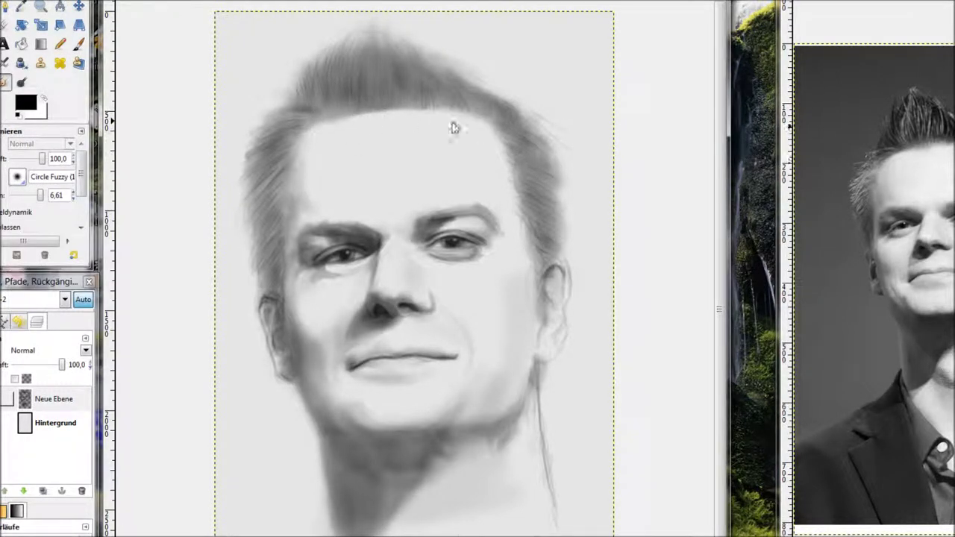
left_click_drag(388, 112, 403, 109)
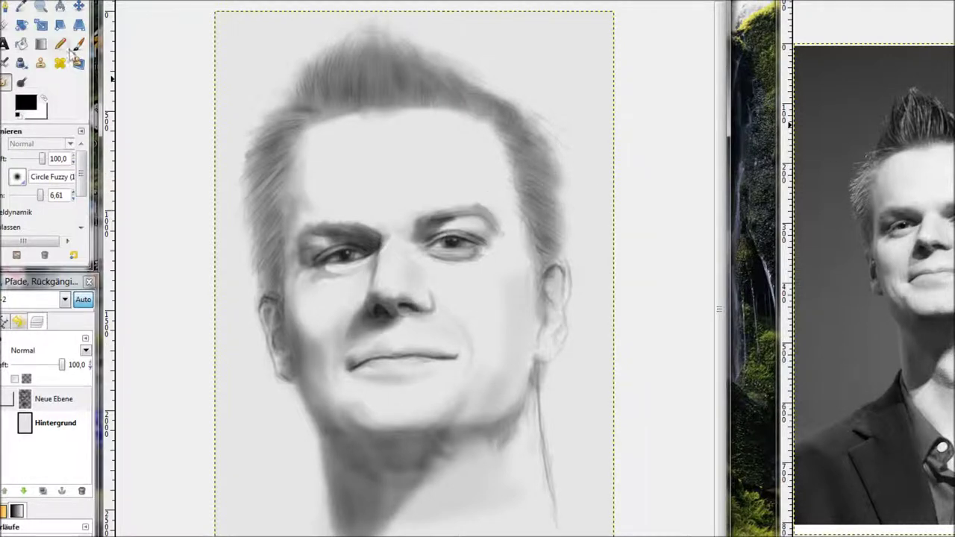
Step: Darken the jawline and the underside of the chin in dark grey with the Circle (19) Paintbrush at 28 opacity and scale 1.00
left_click(78, 45)
left_click_drag(41, 159, 20, 159)
left_click(26, 103)
left_click(125, 221)
left_click(303, 277)
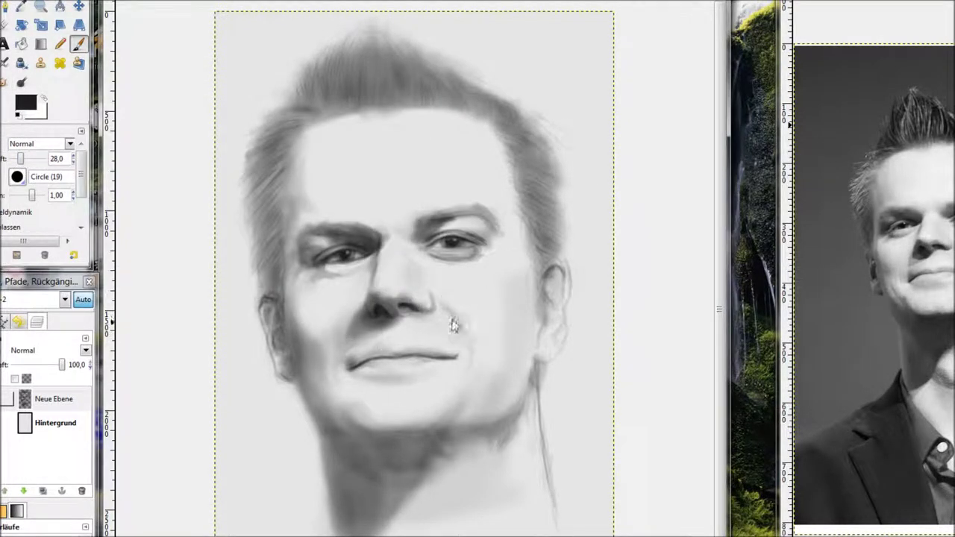
left_click_drag(777, 183, 700, 182)
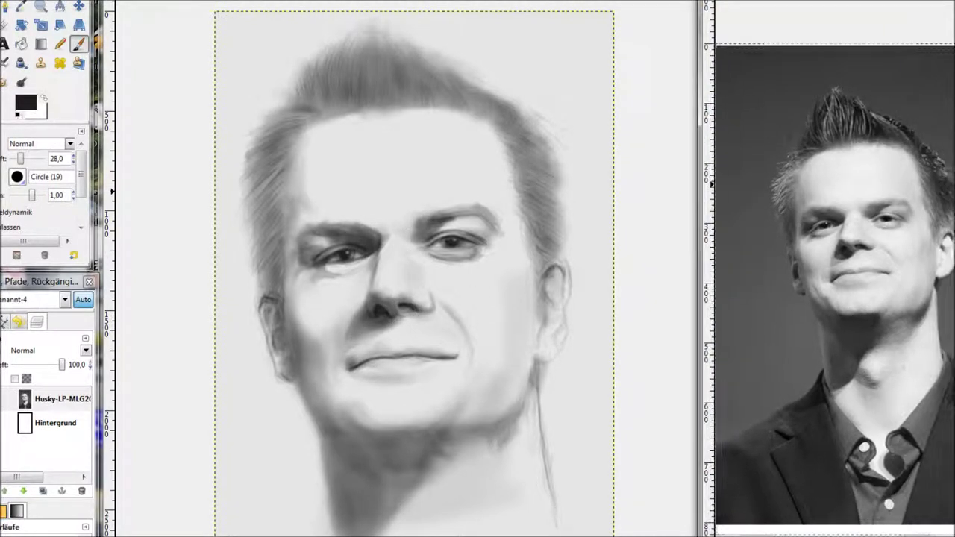
left_click(514, 379)
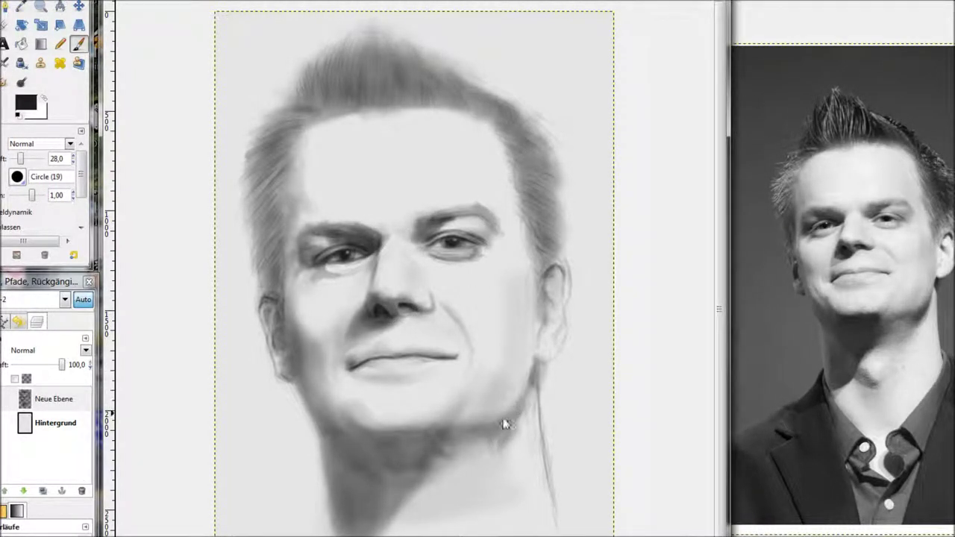
left_click_drag(503, 420, 524, 401)
left_click_drag(398, 432, 429, 438)
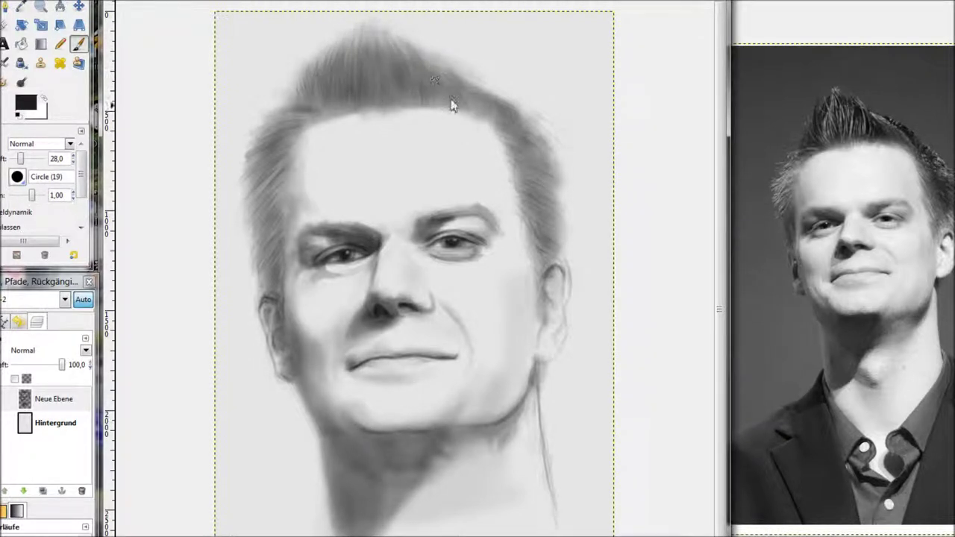
Step: Darken the hair on top and on both sides with fine strokes, adding broader shading with a Circle Fuzzy brush at scale 3.80
mouse_move(451, 100)
left_mouse_down()
mouse_move(516, 122)
mouse_move(562, 214)
left_mouse_up()
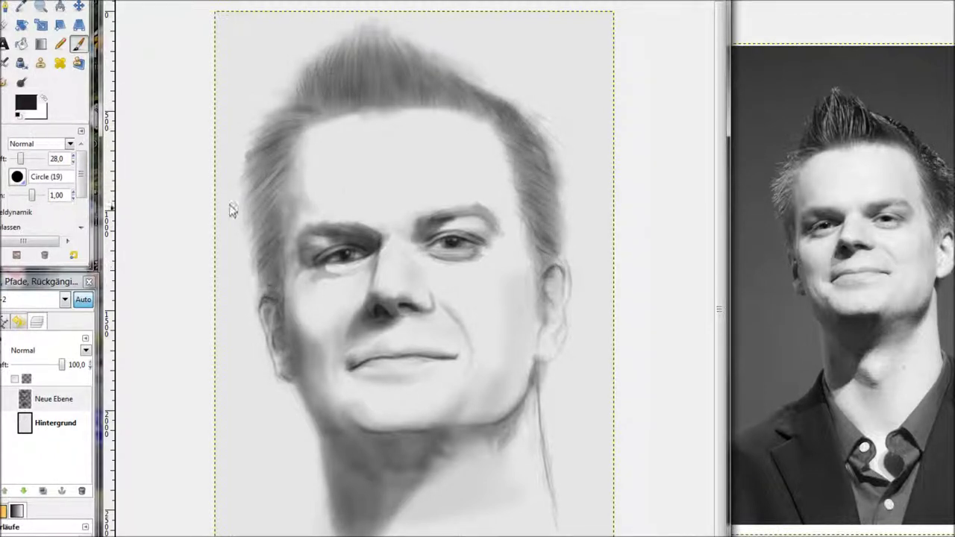
left_click(17, 176)
left_click_drag(32, 196, 38, 196)
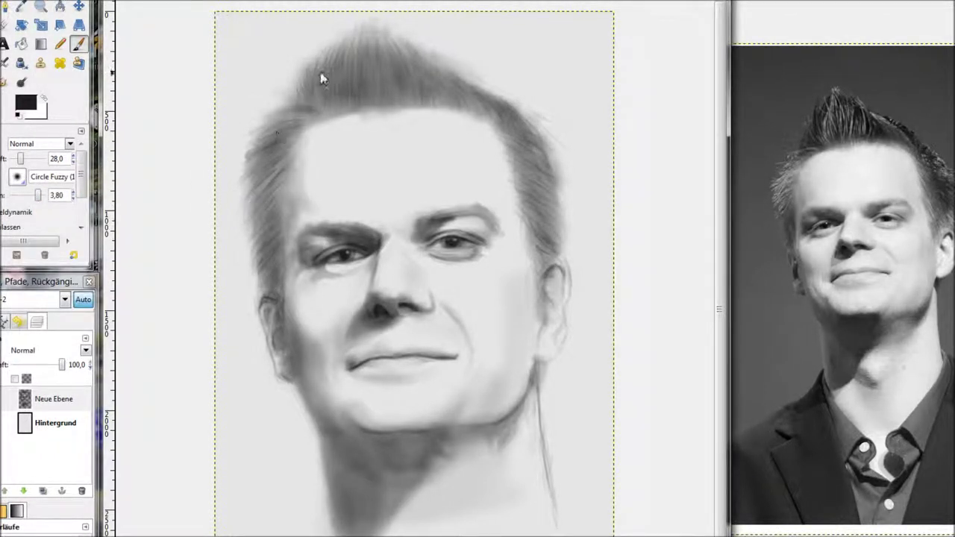
mouse_move(377, 44)
left_mouse_down()
mouse_move(507, 127)
mouse_move(550, 260)
mouse_move(518, 119)
left_mouse_up()
left_click_drag(440, 92, 379, 93)
left_click_drag(316, 102, 253, 193)
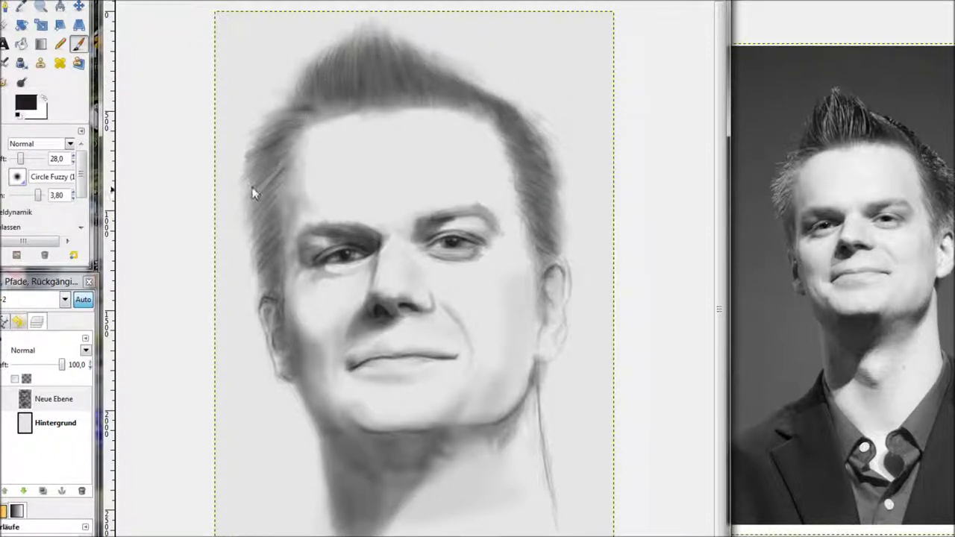
Step: Smudge the hairline at the left temple and darken the left jaw edge with the Circle (19) Paintbrush at scale 1.17
key("s")
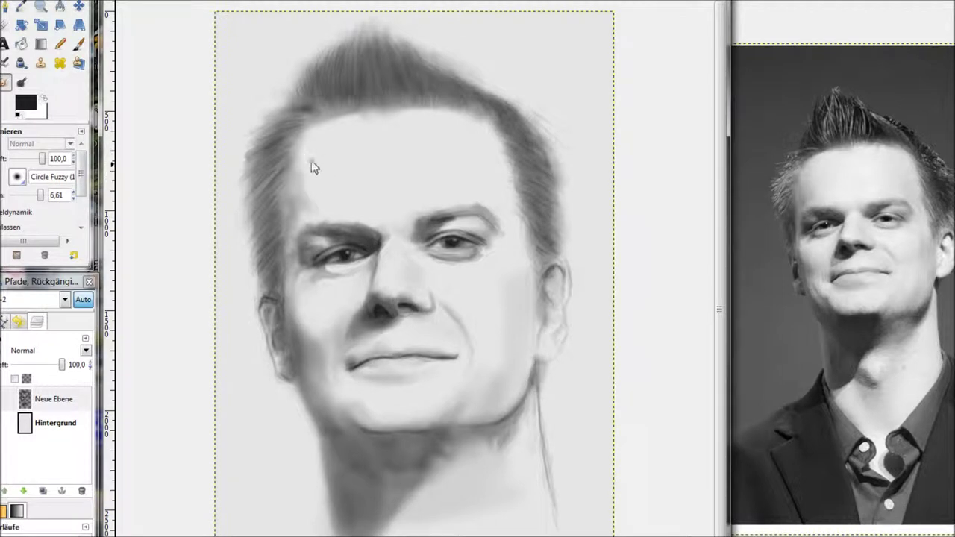
key("p")
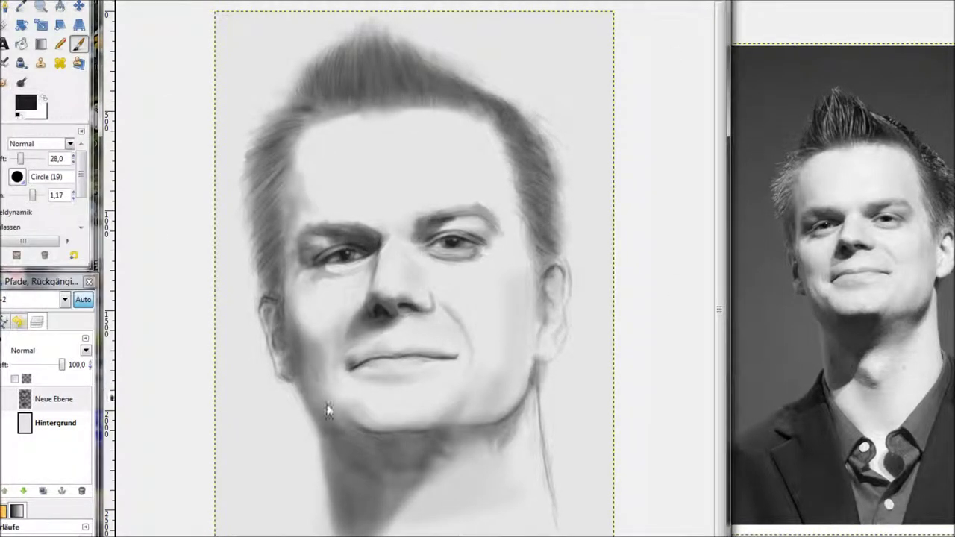
left_click_drag(306, 377, 319, 415)
Step: Shade the right side of the face from the jaw up to the ear with a Circle Fuzzy Paintbrush at scale 4.37
left_click(17, 177)
left_click(53, 298)
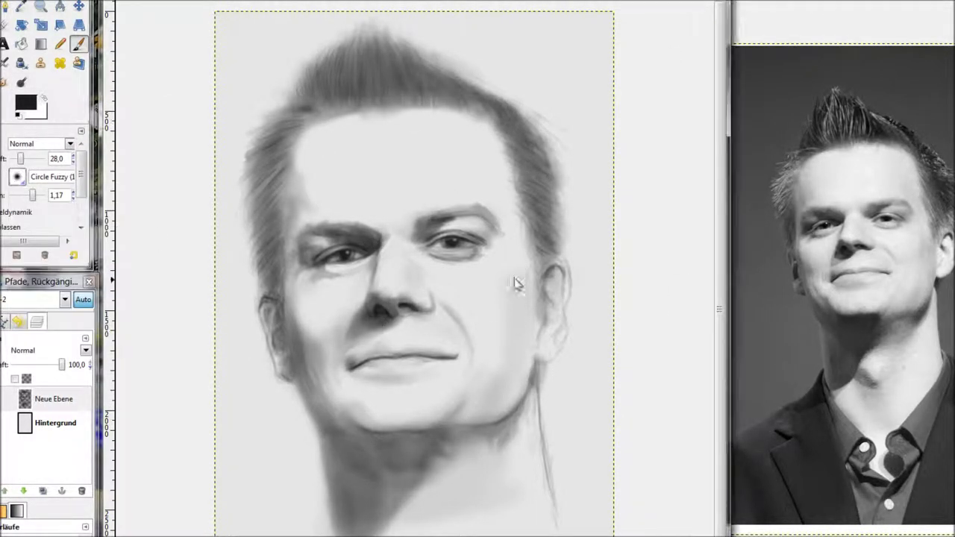
left_click_drag(34, 200, 39, 199)
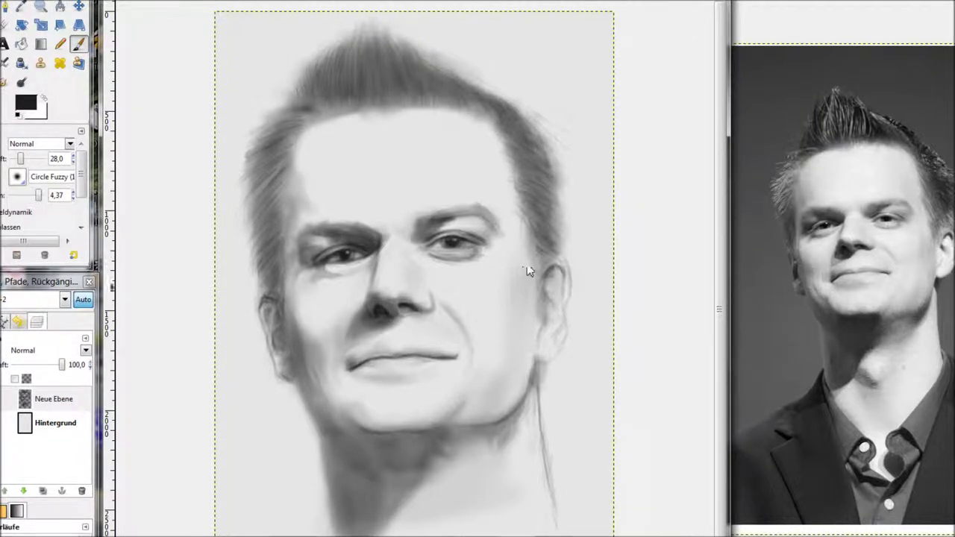
left_click_drag(502, 426, 534, 272)
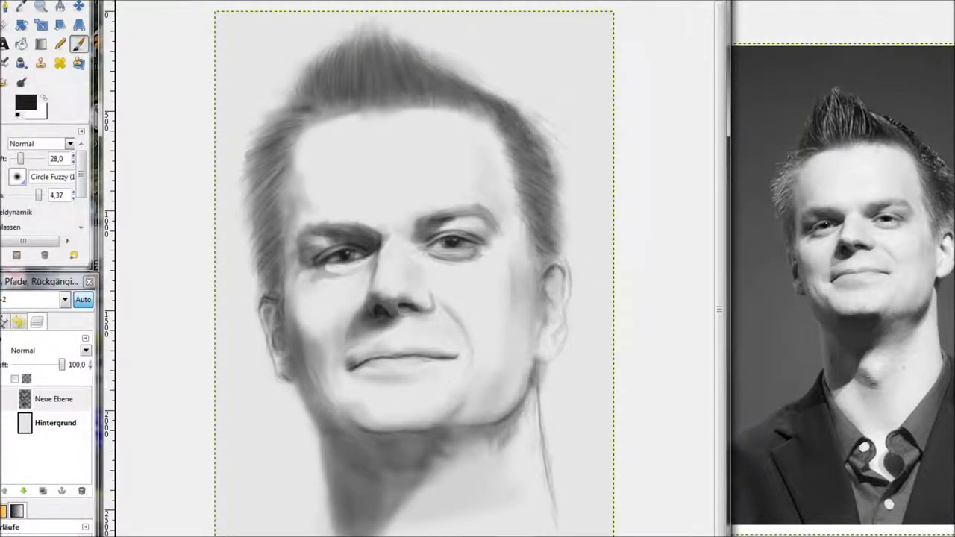
Step: Flip the reference photo horizontally to match the mirrored portrait
right_click(804, 106)
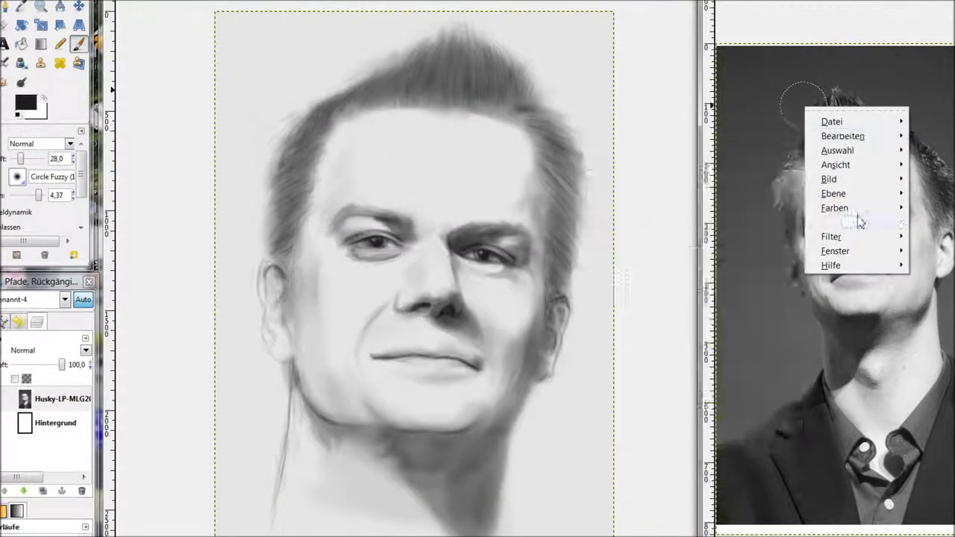
mouse_move(843, 179)
mouse_move(671, 215)
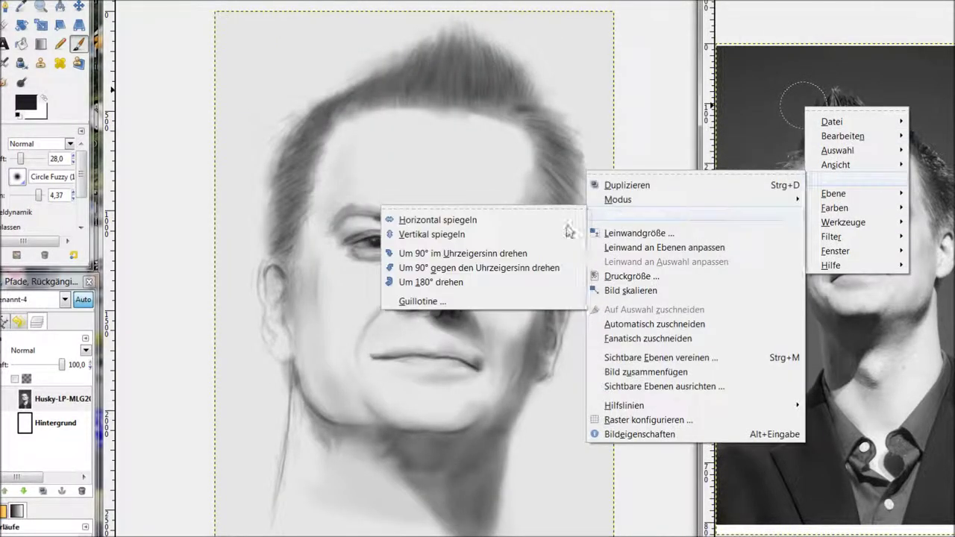
left_click(567, 220)
key("s")
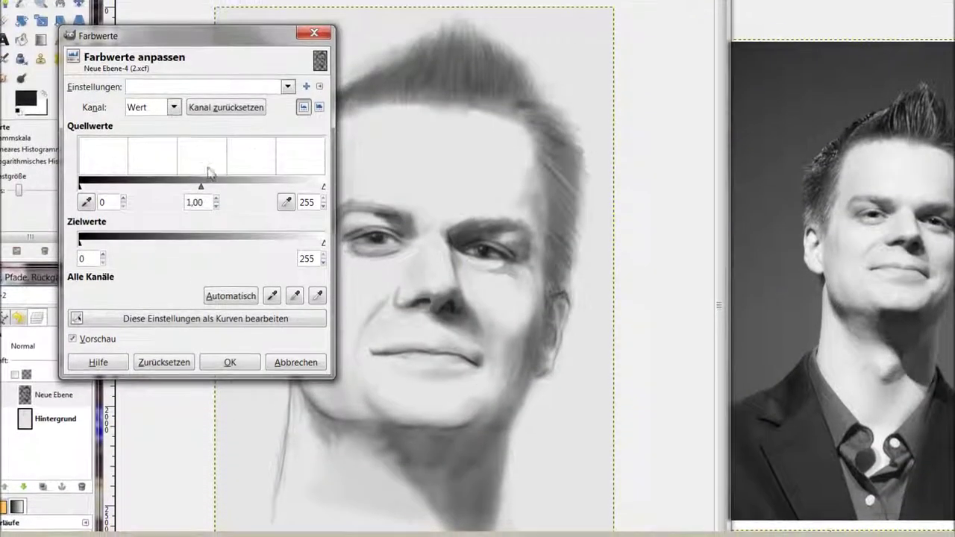
Step: Deepen the dark tones of the Neue Ebene layer with Levels by raising the black input point
mouse_move(323, 190)
left_mouse_down()
mouse_move(310, 192)
mouse_move(341, 198)
left_mouse_up()
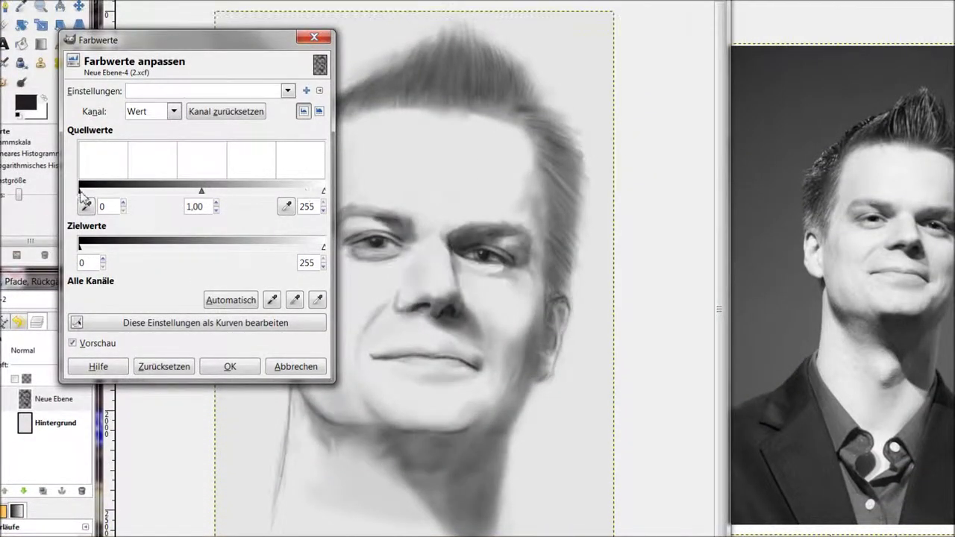
left_click(174, 113)
left_click(173, 115)
left_click_drag(81, 192, 130, 193)
left_click(230, 367)
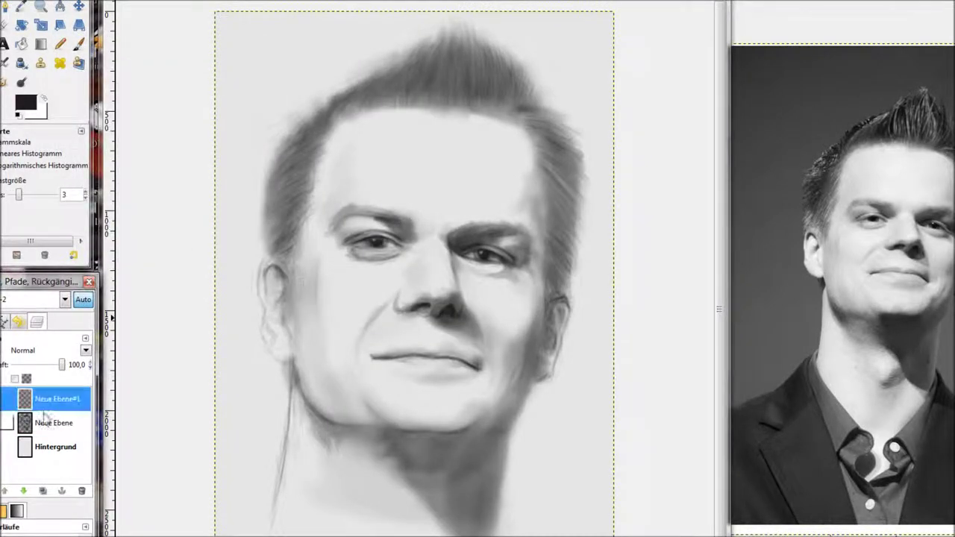
Step: Open the game screenshot ss54-hires.jpg as a reference and mirror it horizontally
left_click(160, 4)
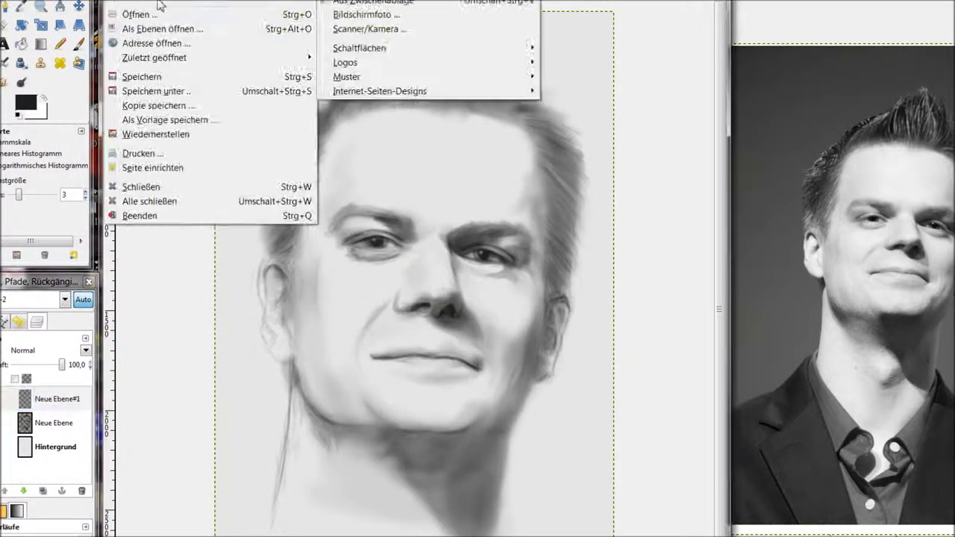
left_click(149, 13)
scroll(478, 336, "down", 10)
double_click(424, 380)
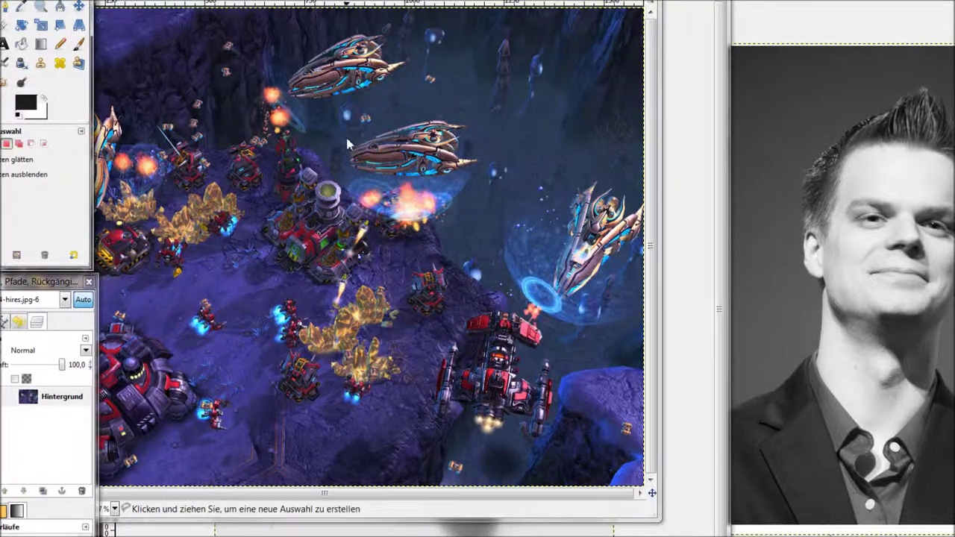
right_click(347, 144)
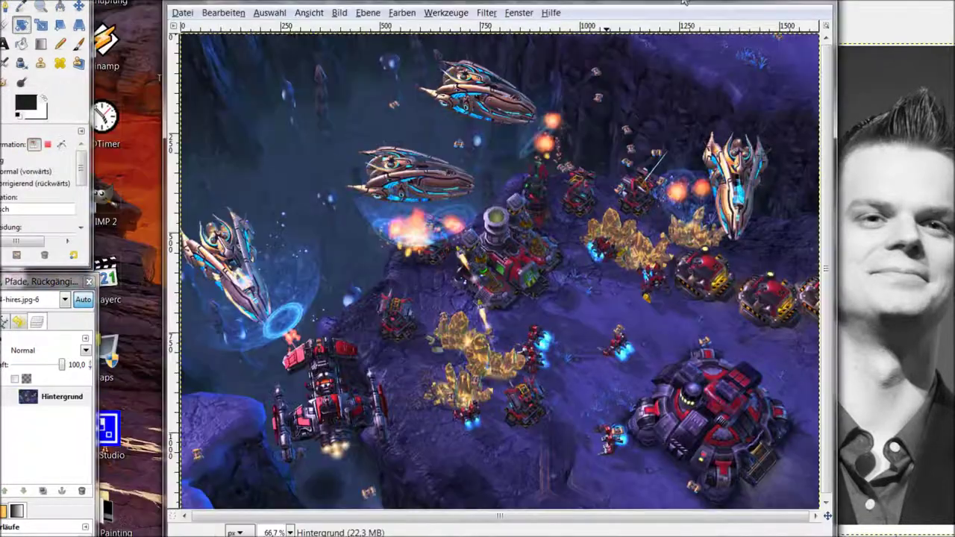
Step: Rotate the game screenshot by 10.62 degrees and crop it to 407 × 314 px around the spaceships
left_click_drag(685, 2, 675, 1)
left_click_drag(482, 95, 517, 98)
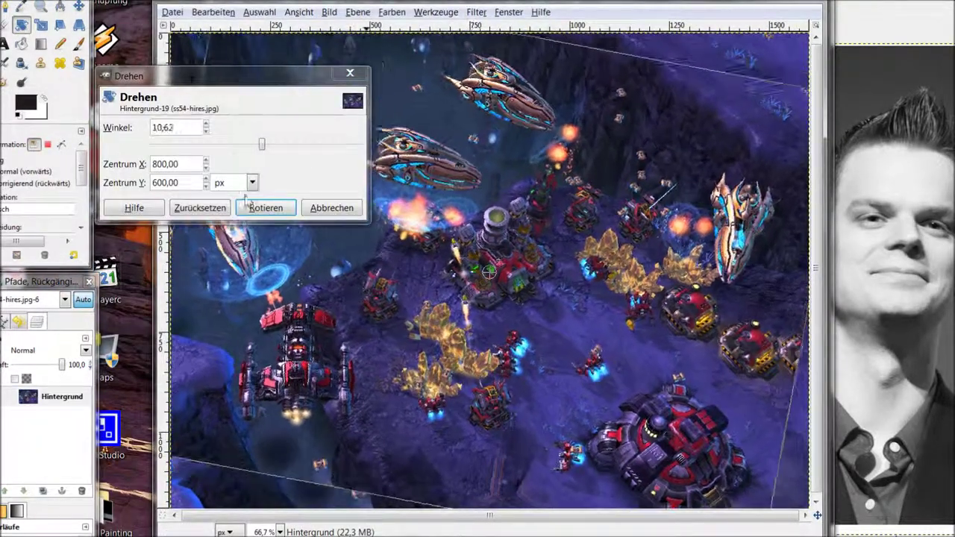
left_click(251, 206)
key("shift+c")
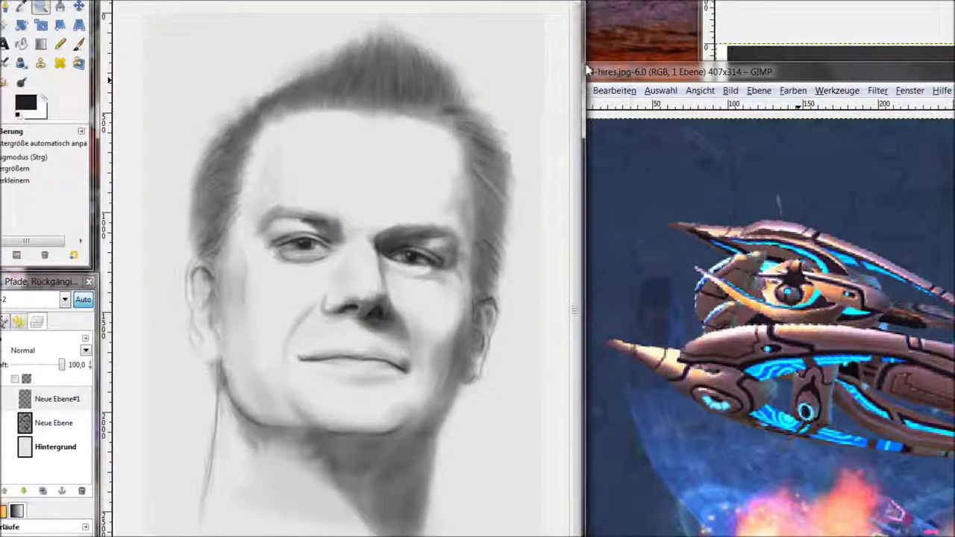
Step: Touch up the neck shadow on the Neue Ebene layer with greys sampled from the portrait and undo the stray stroke across the face
key("p")
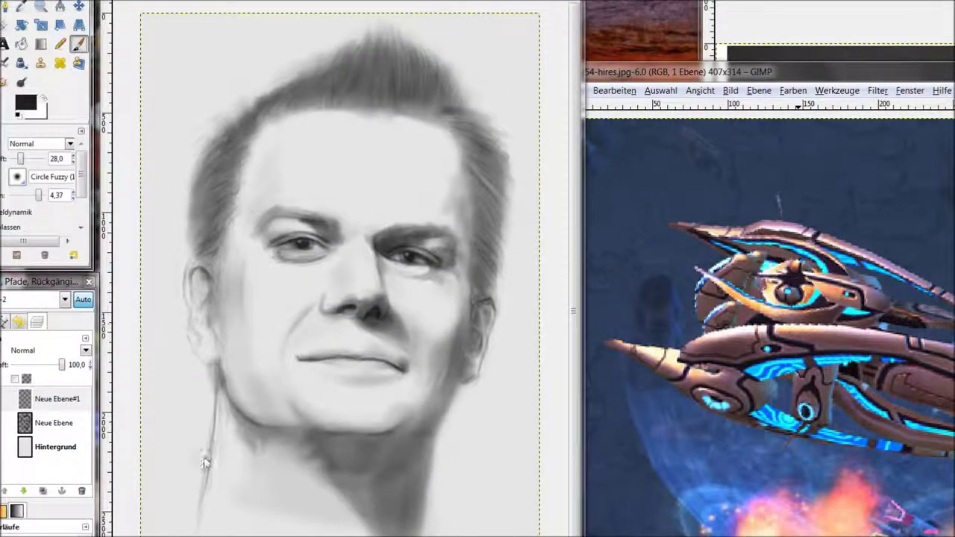
left_click(291, 330, "ctrl")
left_click(58, 423)
left_click(221, 356, "ctrl")
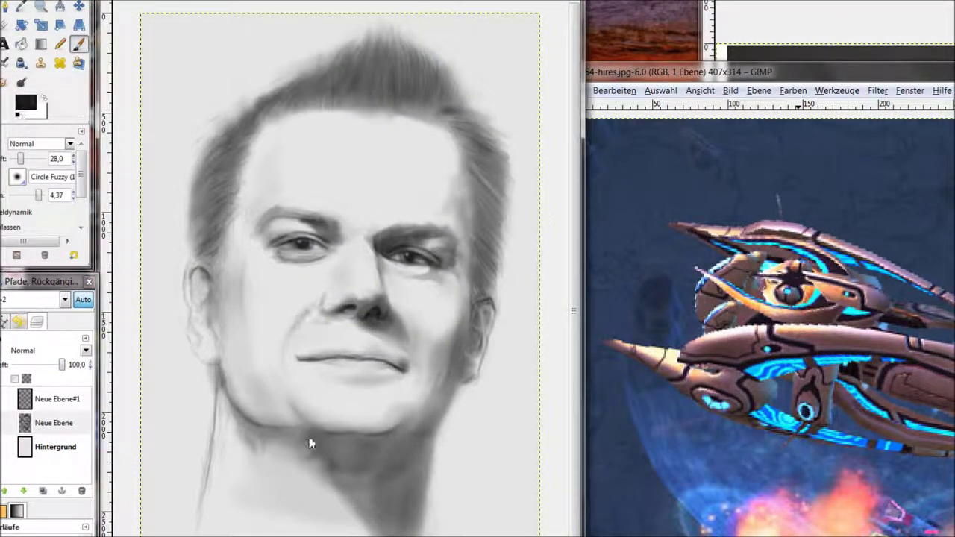
left_click(26, 103)
left_click(303, 277)
left_click(56, 447)
left_click(57, 422)
left_click(418, 500, "ctrl")
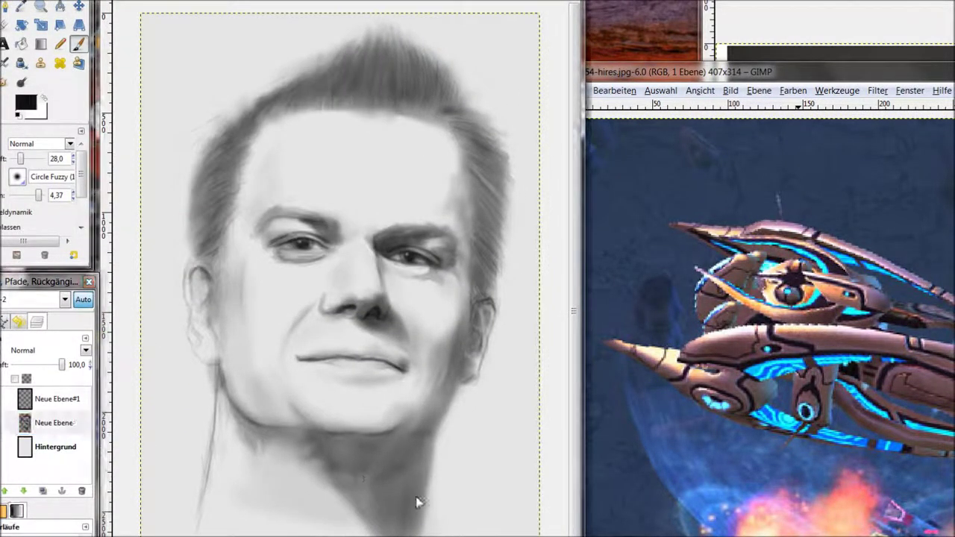
left_click(362, 387, "ctrl")
left_click(413, 257, "ctrl")
left_click_drag(237, 278, 534, 269)
key("ctrl+z")
Step: Select the Neue Ebene#1 layer and set the paintbrush to Circle (19) at size 0.83
left_click(57, 400)
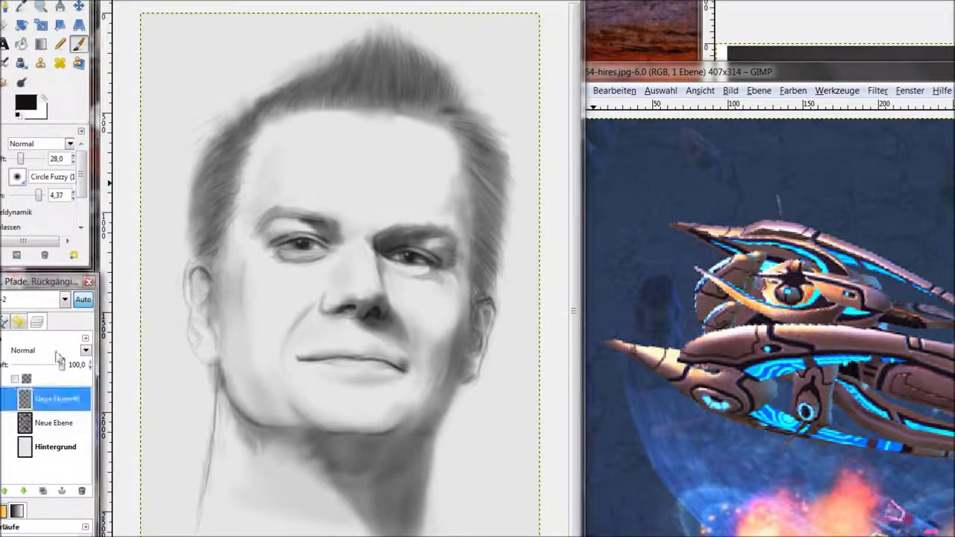
left_click(17, 177)
left_click(80, 225)
left_click_drag(39, 195, 31, 195)
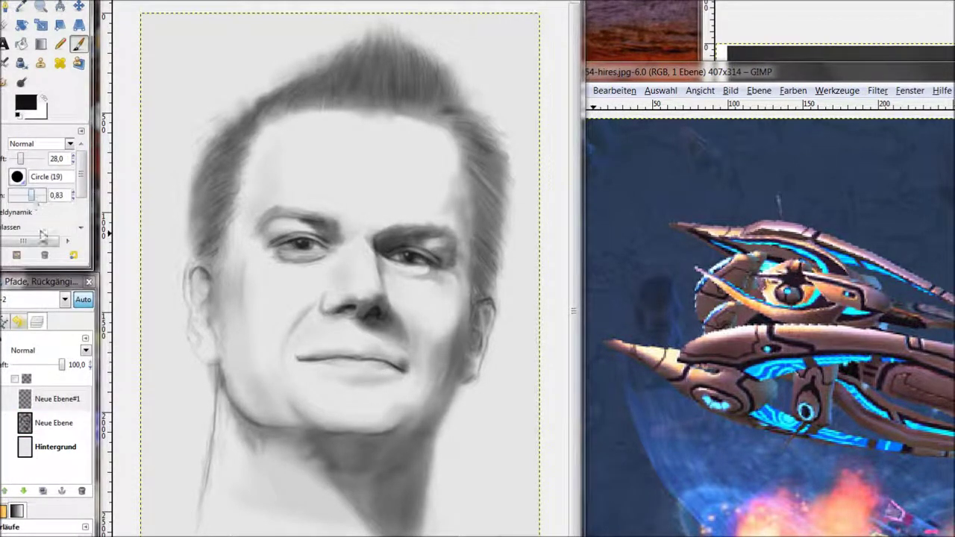
Step: Scale the Neue Ebene portrait layer down to about 1724 × 2586 px to free space below the neck
left_click(6, 24)
left_click(42, 25)
left_click(56, 423)
left_click_drag(130, 10, 194, 145)
left_click(92, 80)
left_click(79, 29)
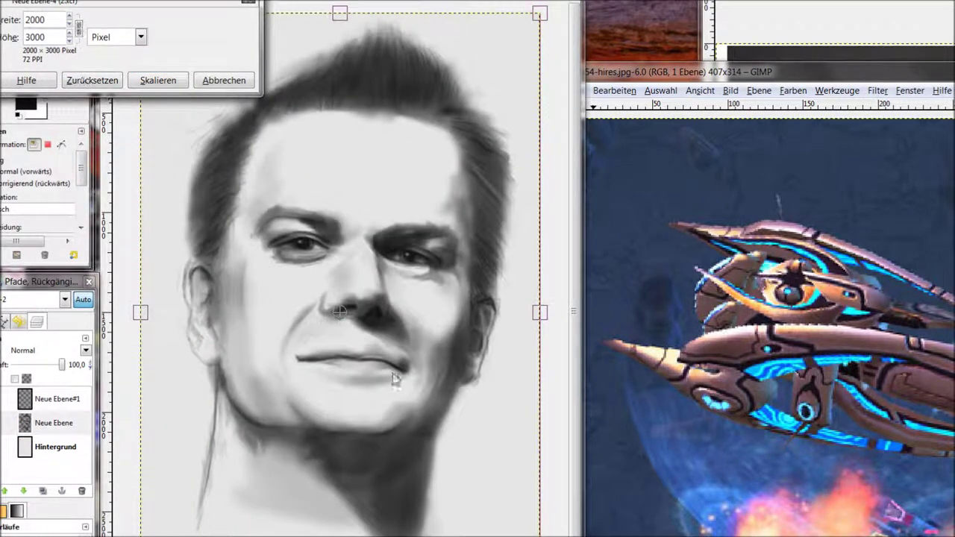
left_click_drag(134, 0, 805, 76)
left_click_drag(141, 536, 199, 527)
left_click(826, 156)
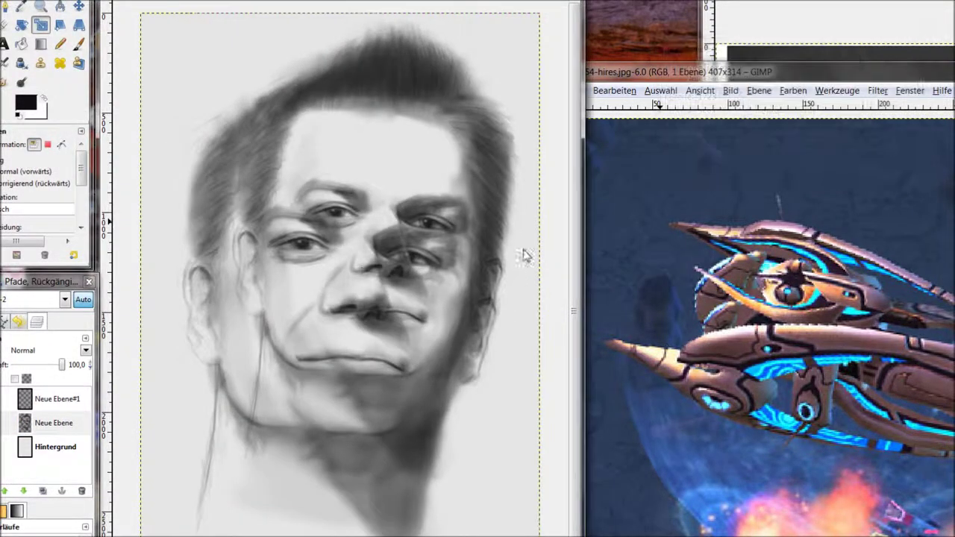
Step: Sketch loose, curved shoulder armour outlines below the neck with the paintbrush on the Neue Ebene#1 layer
left_click(54, 423)
left_click(36, 401)
left_click(79, 44)
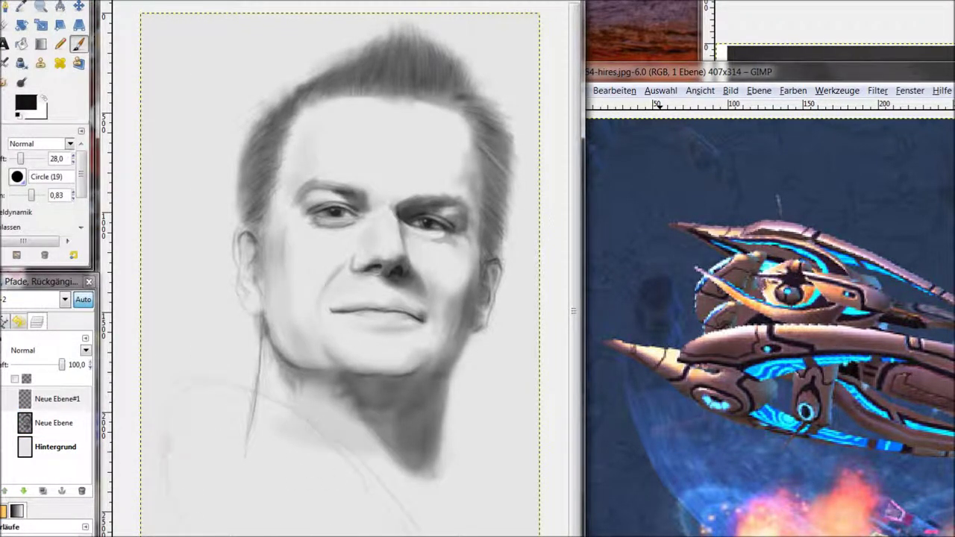
left_click_drag(319, 395, 415, 512)
left_click_drag(247, 393, 188, 399)
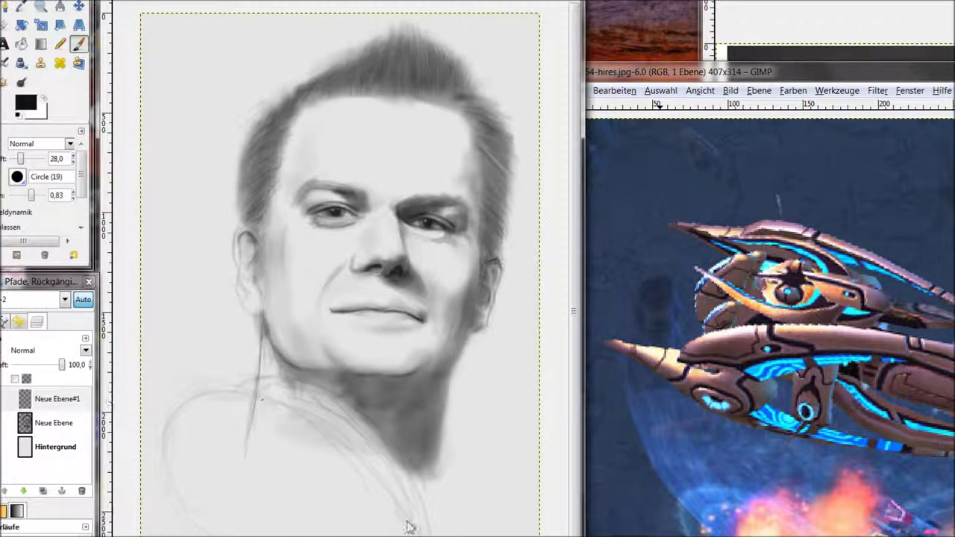
left_click_drag(301, 417, 373, 463)
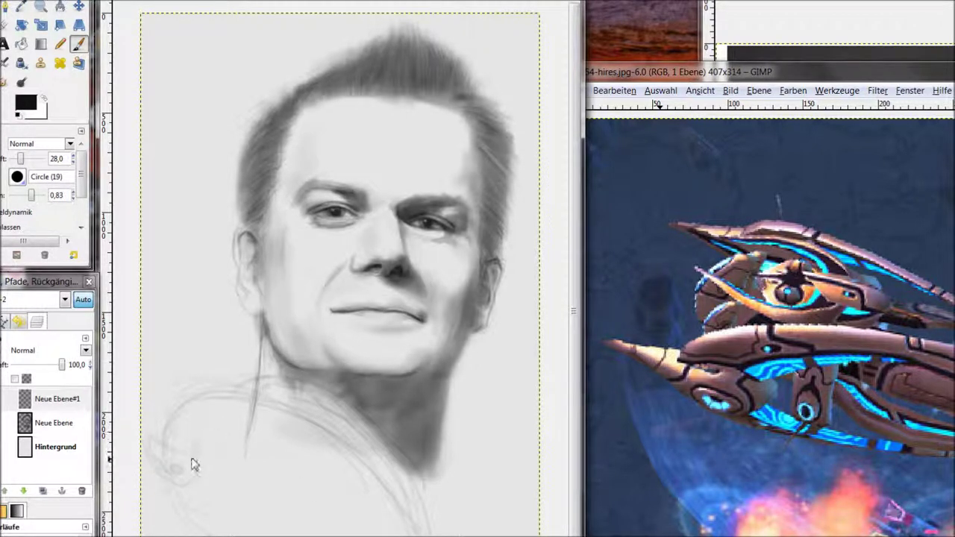
mouse_move(187, 453)
left_mouse_down()
mouse_move(258, 422)
mouse_move(214, 481)
left_mouse_up()
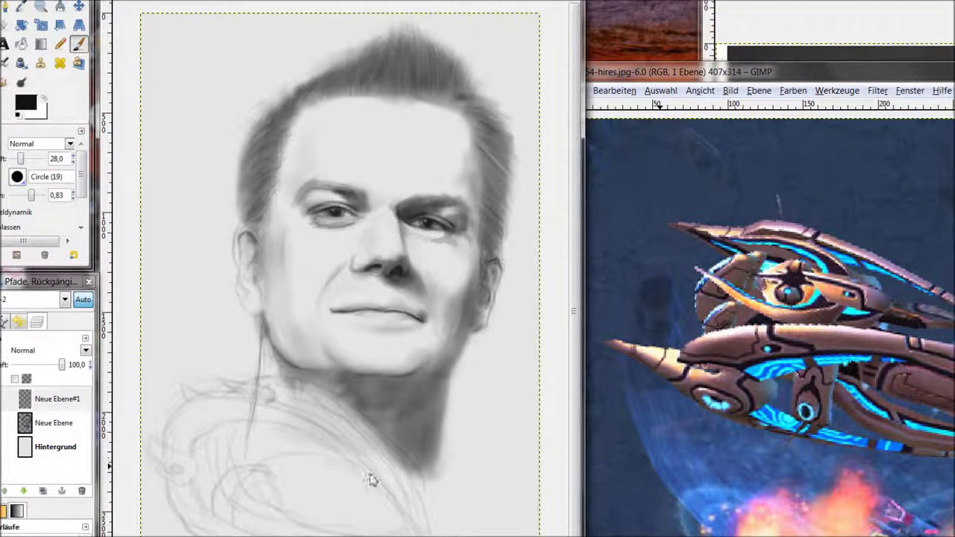
mouse_move(312, 535)
left_mouse_down()
mouse_move(256, 485)
mouse_move(361, 464)
left_mouse_up()
left_click_drag(278, 449, 413, 524)
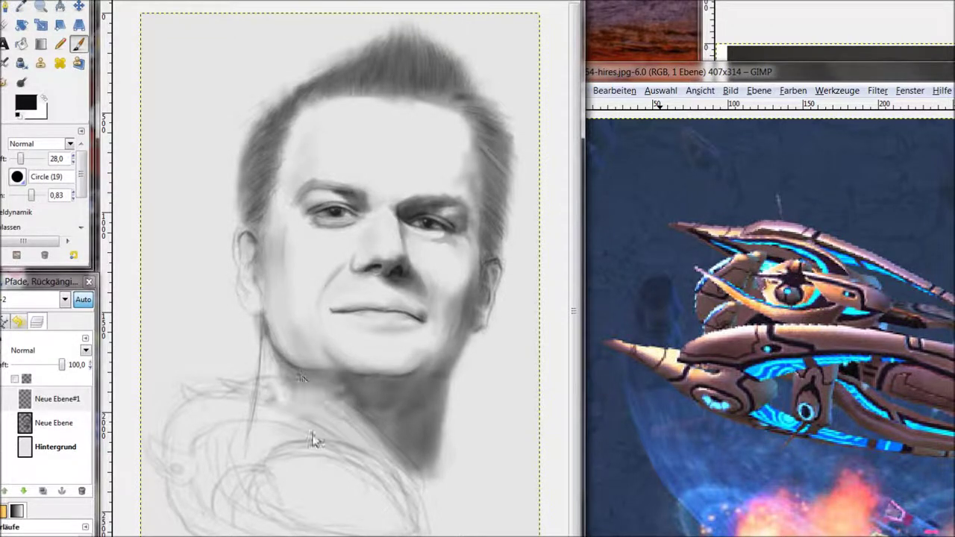
Step: Stretch the shoulder sketch layer horizontally beyond the right edge of the portrait canvas
left_click(42, 26)
left_click(416, 497)
left_click_drag(543, 316, 581, 322)
left_click(155, 80)
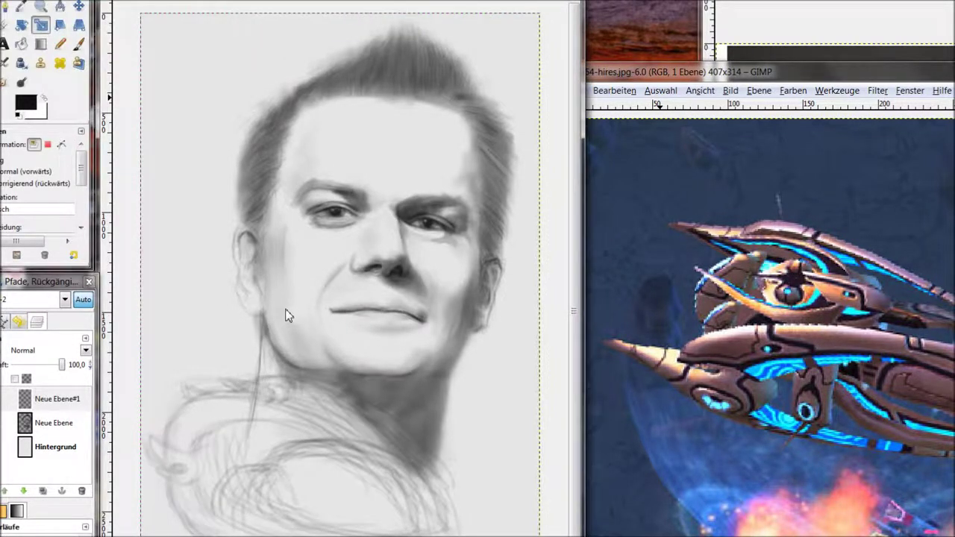
Step: Rework the shoulder armour sketch with overlapping curved plates and darker contour lines
key("p")
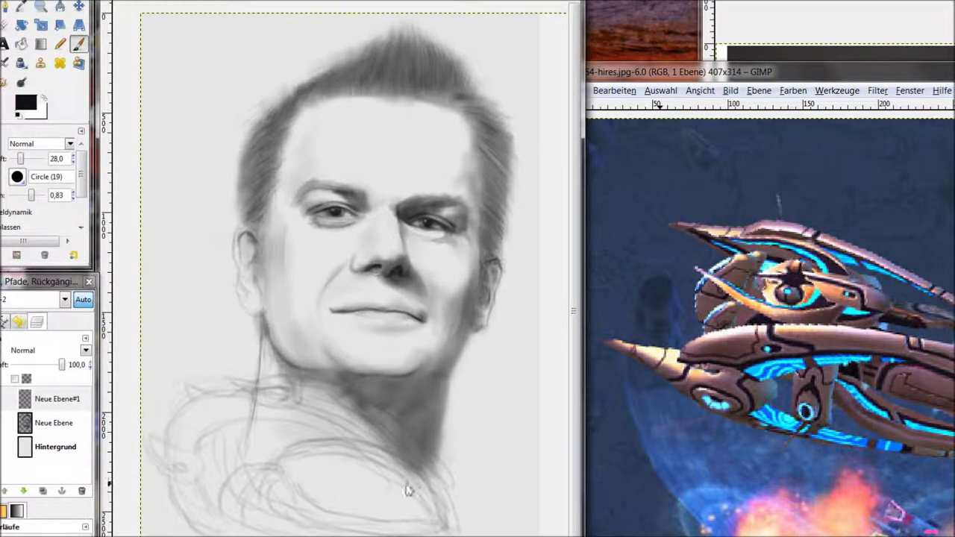
mouse_move(437, 517)
left_mouse_down()
mouse_move(402, 484)
mouse_move(351, 476)
mouse_move(388, 459)
mouse_move(439, 519)
mouse_move(383, 463)
mouse_move(326, 464)
mouse_move(297, 447)
mouse_move(304, 458)
mouse_move(290, 449)
mouse_move(271, 463)
mouse_move(291, 445)
mouse_move(243, 467)
mouse_move(354, 472)
left_mouse_up()
mouse_move(288, 427)
left_mouse_down()
mouse_move(286, 383)
mouse_move(315, 425)
left_mouse_up()
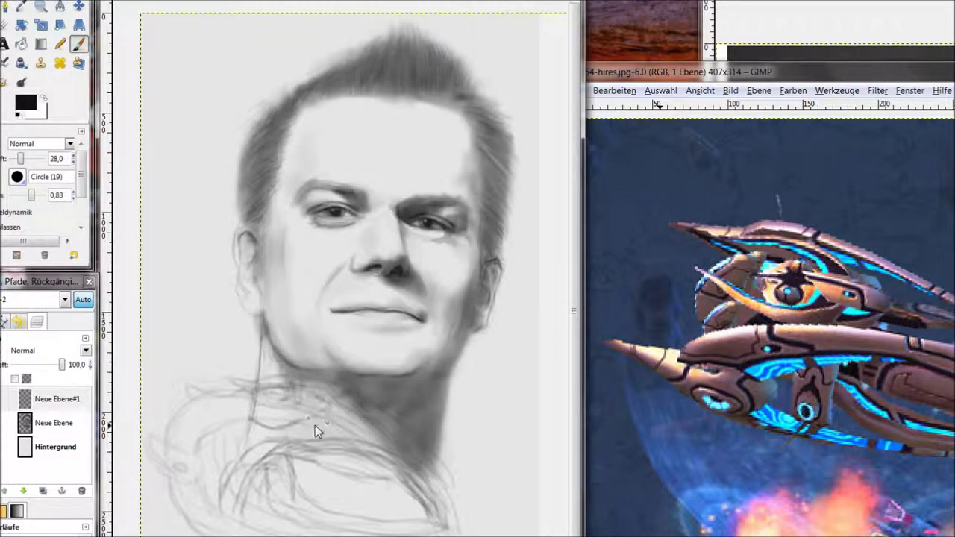
left_click_drag(224, 450, 201, 457)
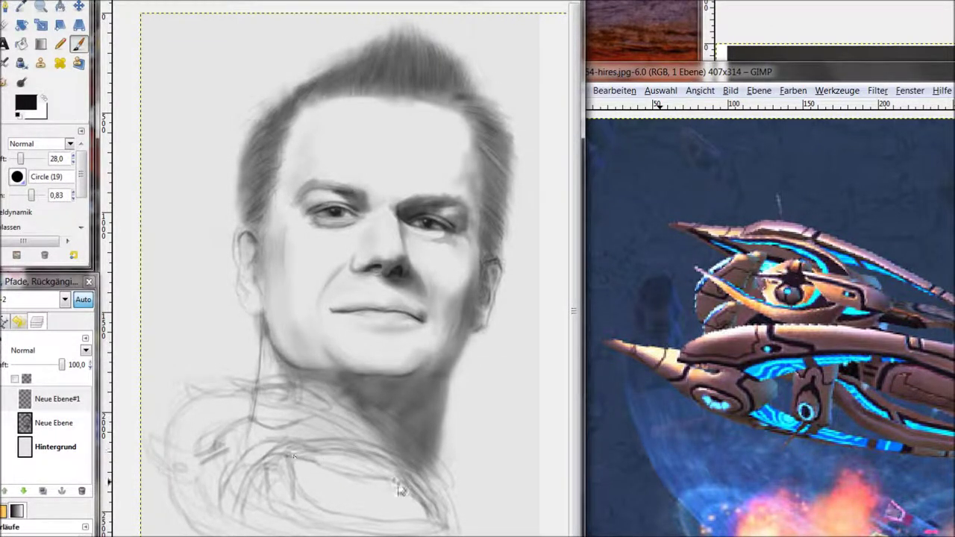
left_click_drag(415, 508, 313, 491)
left_click_drag(270, 458, 406, 506)
mouse_move(243, 498)
left_mouse_down()
mouse_move(337, 394)
mouse_move(232, 400)
mouse_move(177, 451)
mouse_move(265, 407)
mouse_move(352, 434)
mouse_move(375, 463)
mouse_move(372, 481)
mouse_move(423, 494)
mouse_move(348, 463)
mouse_move(305, 430)
mouse_move(248, 422)
mouse_move(322, 419)
mouse_move(362, 462)
mouse_move(286, 399)
mouse_move(259, 418)
mouse_move(334, 483)
left_mouse_up()
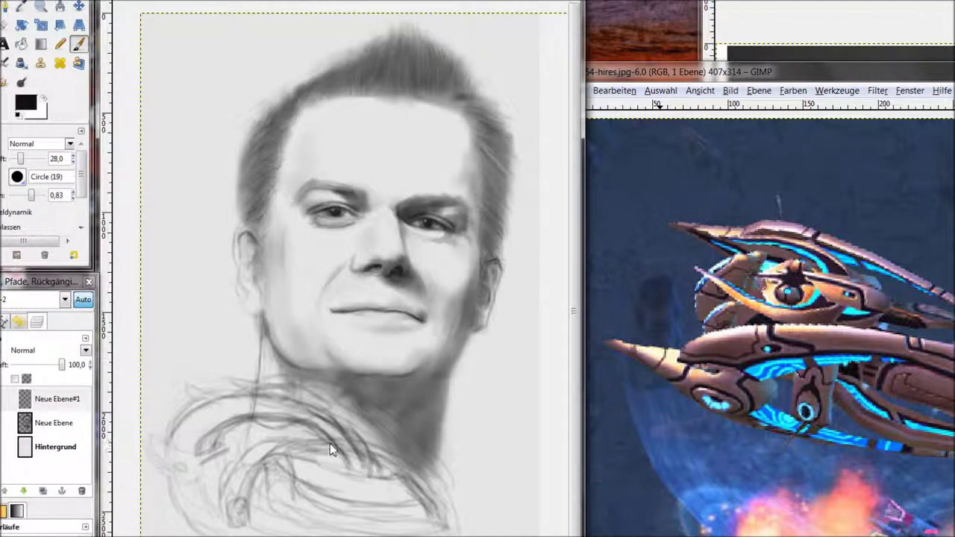
mouse_move(332, 450)
left_mouse_down()
mouse_move(380, 453)
mouse_move(341, 449)
mouse_move(369, 451)
mouse_move(403, 491)
mouse_move(422, 451)
mouse_move(315, 480)
mouse_move(380, 478)
mouse_move(364, 471)
mouse_move(289, 484)
mouse_move(298, 474)
mouse_move(439, 496)
mouse_move(261, 492)
mouse_move(256, 478)
mouse_move(354, 532)
mouse_move(418, 534)
left_mouse_up()
left_click_drag(171, 487, 207, 533)
mouse_move(187, 453)
left_mouse_down()
mouse_move(247, 404)
mouse_move(326, 411)
mouse_move(238, 398)
mouse_move(415, 450)
mouse_move(381, 430)
mouse_move(417, 463)
mouse_move(381, 451)
left_mouse_up()
mouse_move(182, 475)
left_mouse_down()
mouse_move(171, 454)
mouse_move(200, 493)
left_mouse_up()
left_click(41, 25)
left_click(252, 363)
left_click_drag(361, 311, 381, 321)
key("Escape")
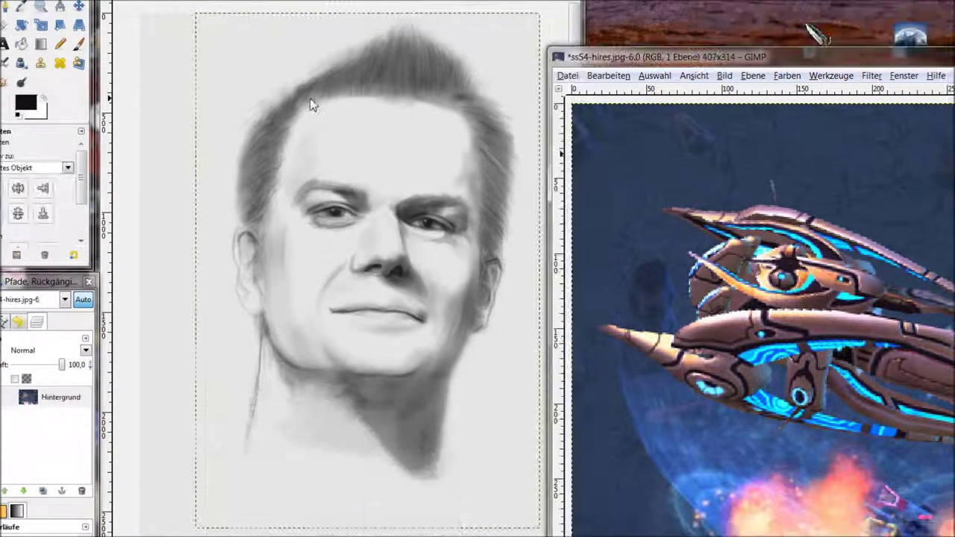
Step: Copy the cropped spaceship screenshot and paste it into the portrait image
right_click(759, 189)
mouse_move(793, 219)
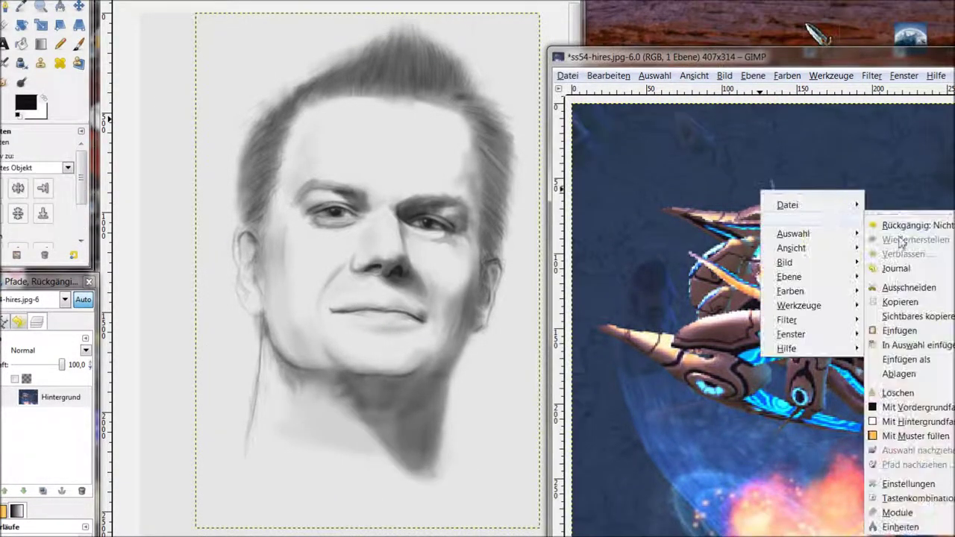
left_click(900, 301)
right_click(206, 496)
mouse_move(239, 355)
left_click(345, 452)
Step: Scale the pasted spaceship image to about 2270 × 1751 px and place it over the lower face and neck
left_click(41, 25)
left_click(408, 308)
left_click_drag(409, 309, 341, 503)
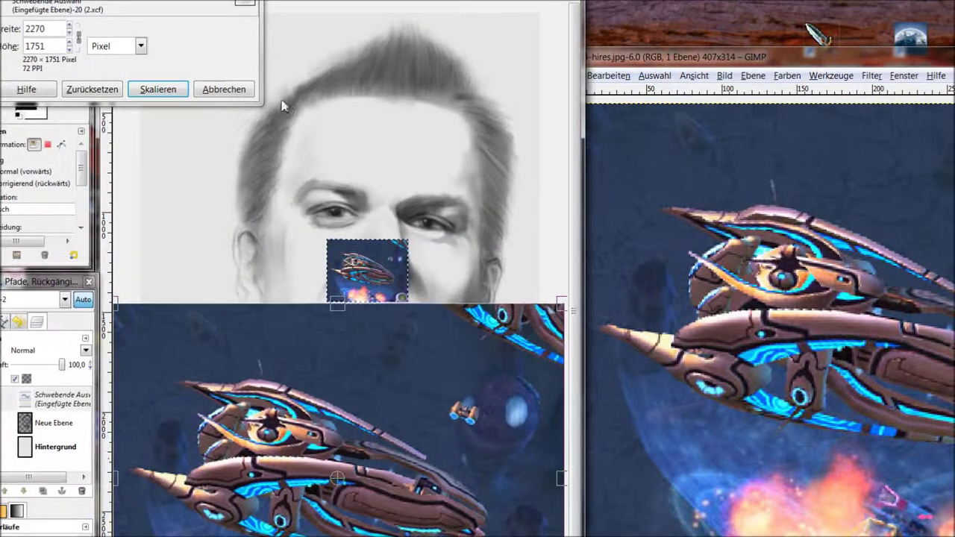
left_click(158, 89)
right_click(238, 306)
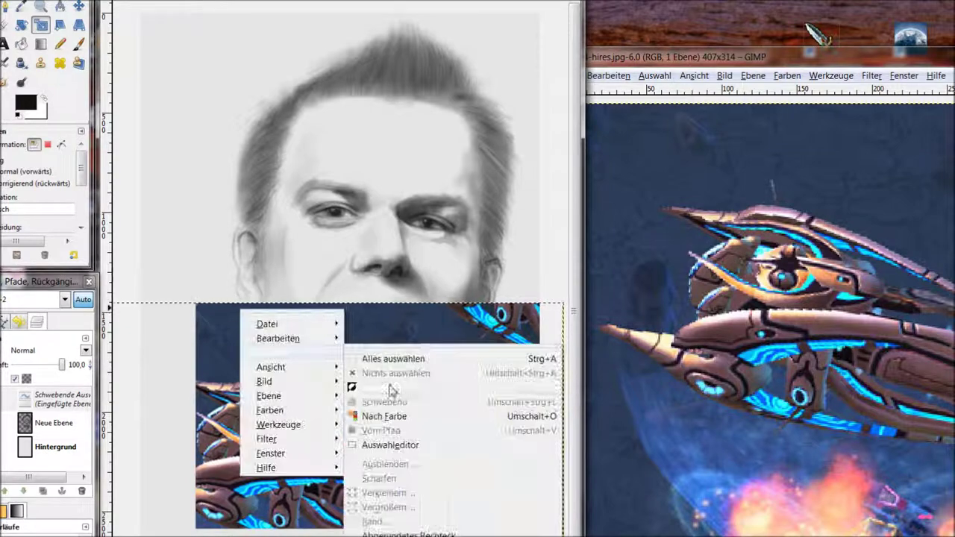
left_click(164, 396)
right_click(49, 399)
left_click(135, 167)
left_click(146, 159)
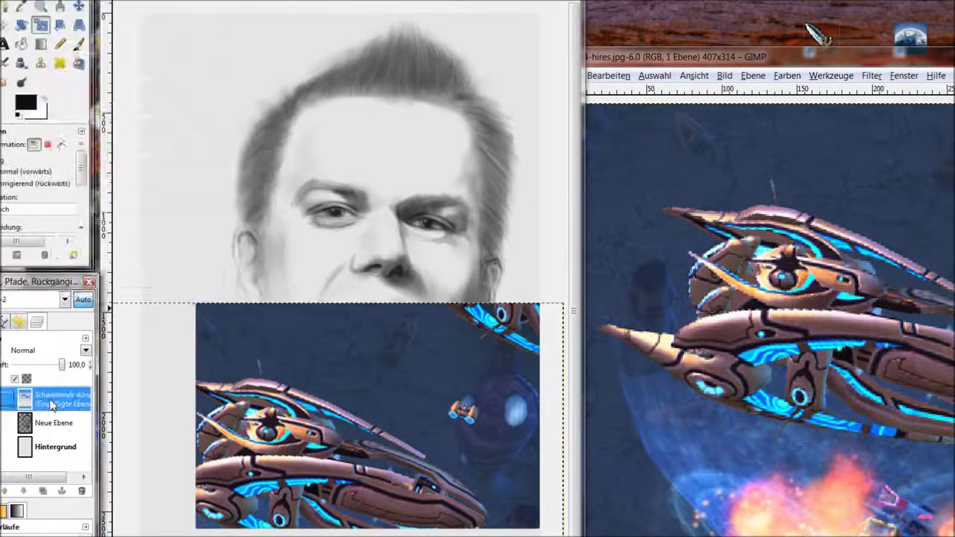
right_click(53, 402)
left_click(110, 144)
left_click(146, 159)
Step: Enlarge the floating spaceship image slightly so that it covers the full width of the portrait's lower area
mouse_move(230, 371)
left_mouse_down()
mouse_move(241, 382)
mouse_move(219, 372)
left_mouse_up()
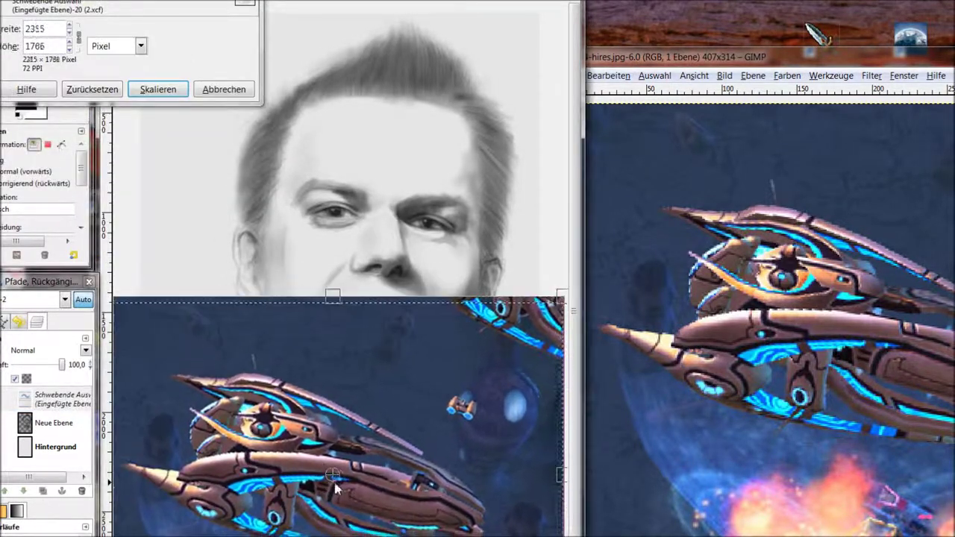
left_click_drag(340, 489, 358, 485)
left_click(180, 90)
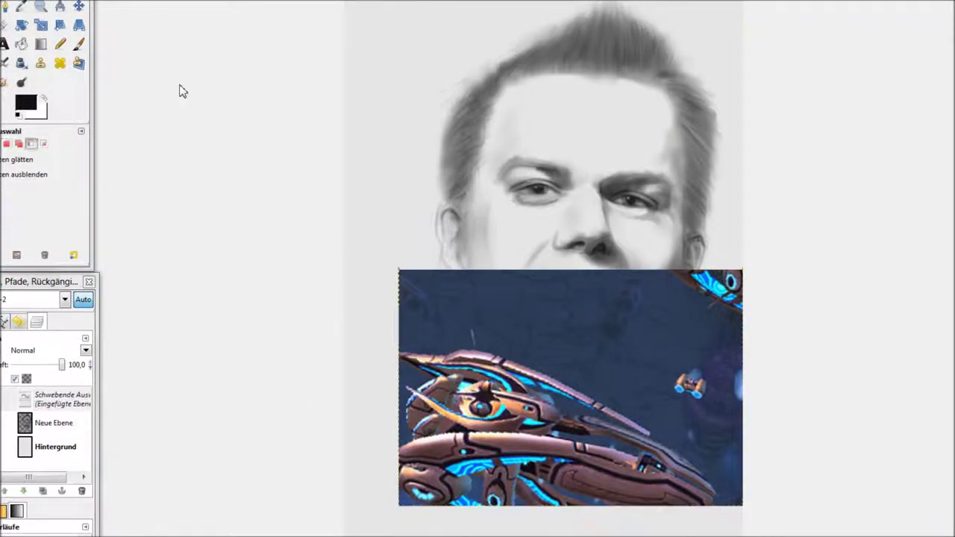
Step: Convert the floating spaceship selection into its own layer above Neue Ebene
right_click(58, 402)
left_click(129, 103)
key("ctrl+z")
right_click(62, 400)
left_click(127, 114)
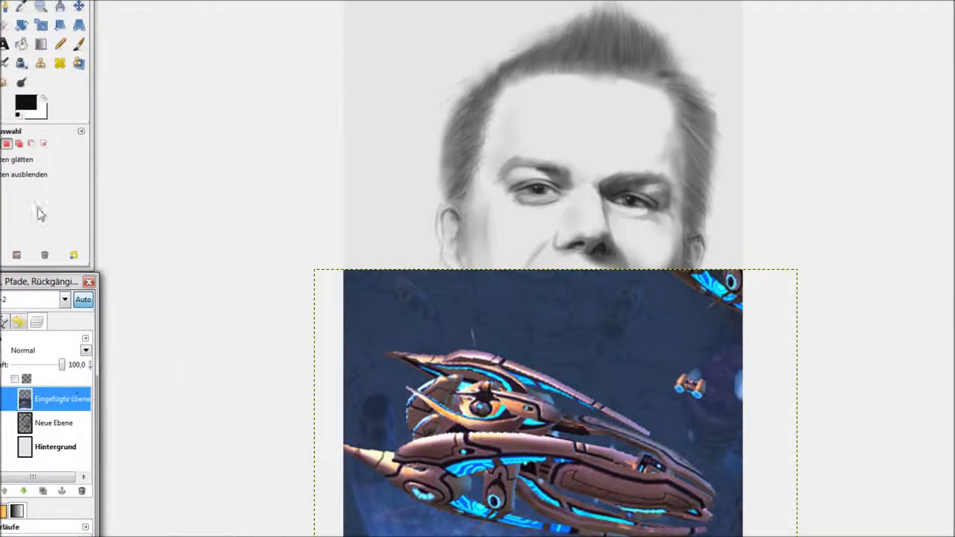
Step: Lower the spaceship layer's opacity to 41.3 and erase parts of the background around the ship and over the face
left_click_drag(61, 365, 33, 364)
key("shift+e")
mouse_move(693, 282)
left_mouse_down()
mouse_move(527, 321)
mouse_move(746, 485)
mouse_move(352, 376)
mouse_move(521, 323)
left_mouse_up()
Step: Scale the spaceship layer down to about 2286 × 1763 px below the chin
key("shift+t")
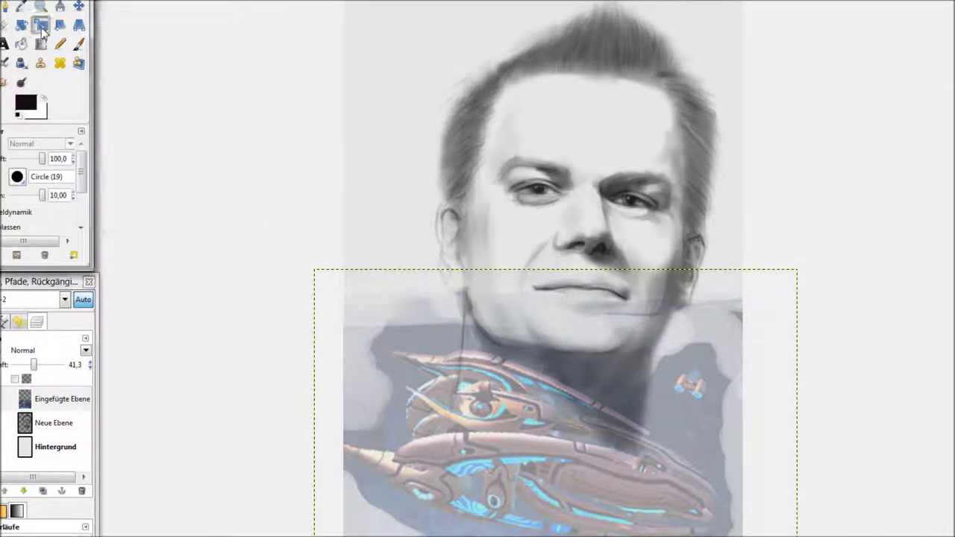
left_click(521, 323)
left_click_drag(338, 274, 361, 291)
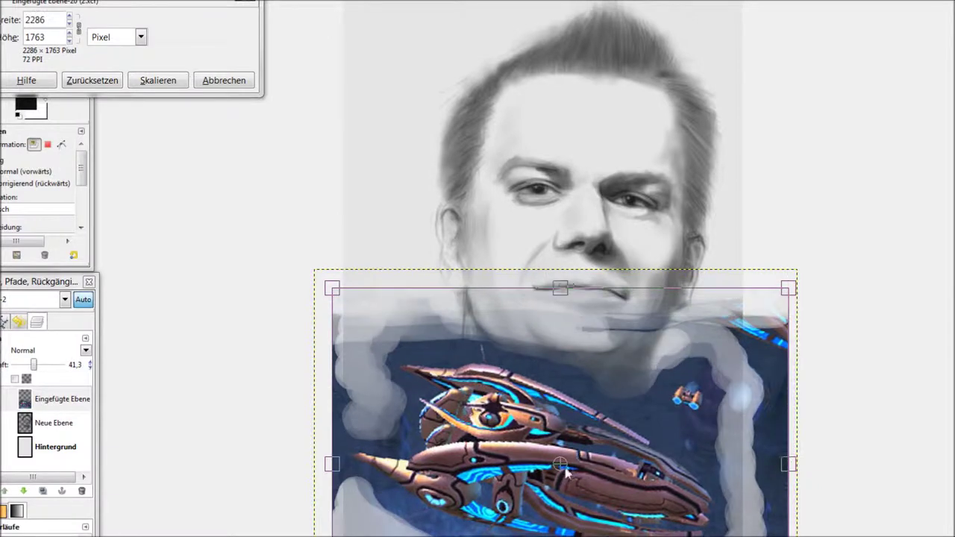
left_click(157, 79)
Step: Rotate the spaceship layer by about 6.47 degrees to follow the shoulder line
left_click_drag(468, 267, 492, 259)
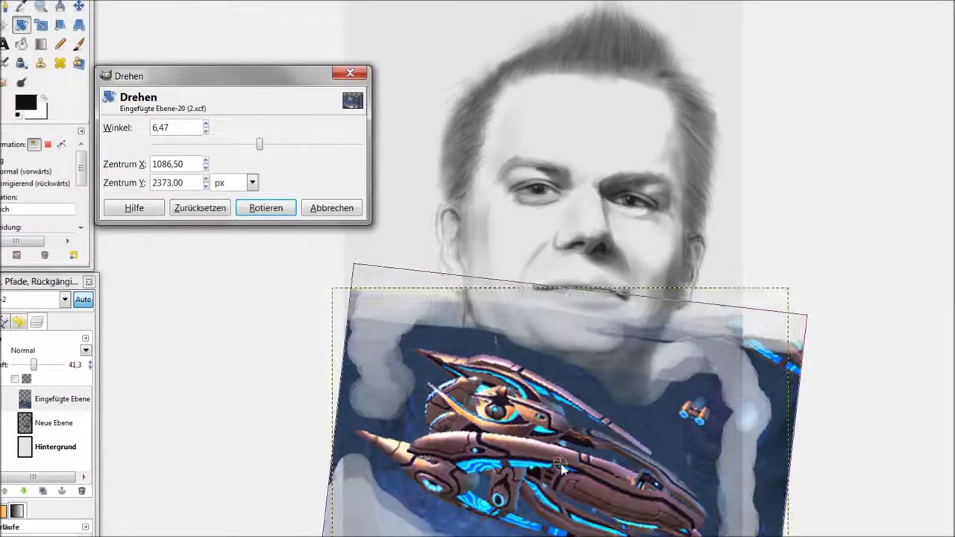
left_click_drag(560, 468, 535, 456)
left_click(264, 206)
Step: Scale the rotated spaceship layer down to about 2063 × 1679 px
key("shift+t")
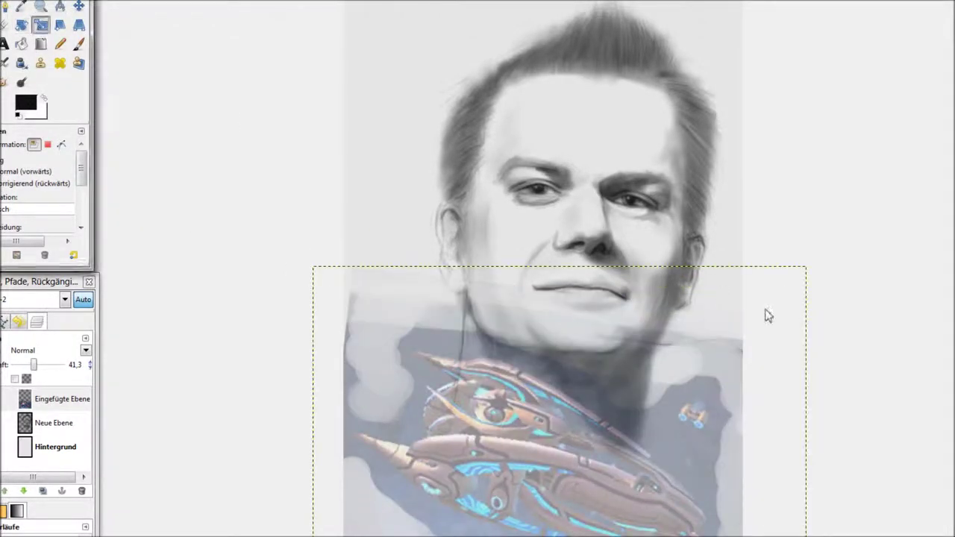
left_click(768, 316)
scroll(891, 351, "down", 3)
left_click_drag(651, 448, 703, 486)
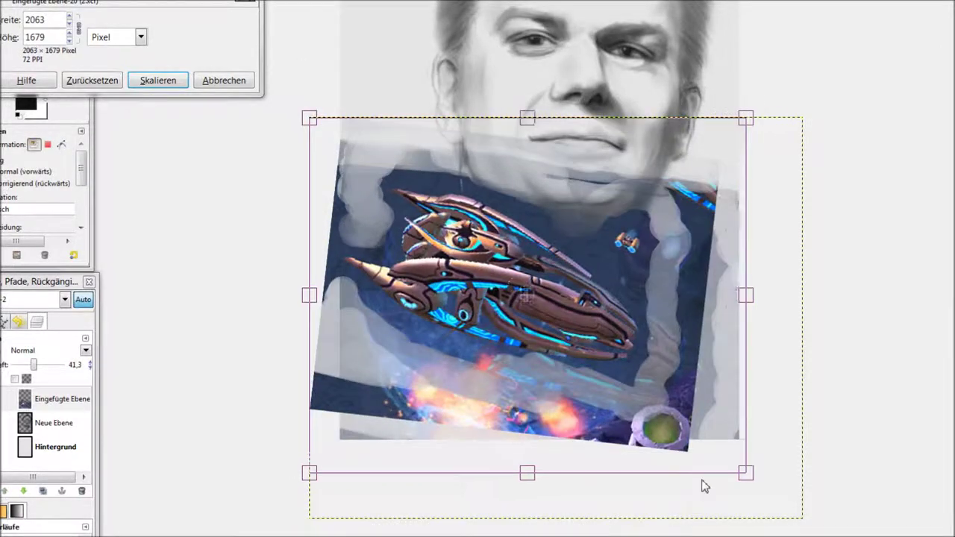
left_click(158, 79)
Step: Scale the Neue Ebene portrait layer down slightly so the head fits the spaceship's proportions
left_click(53, 423)
left_click(429, 334)
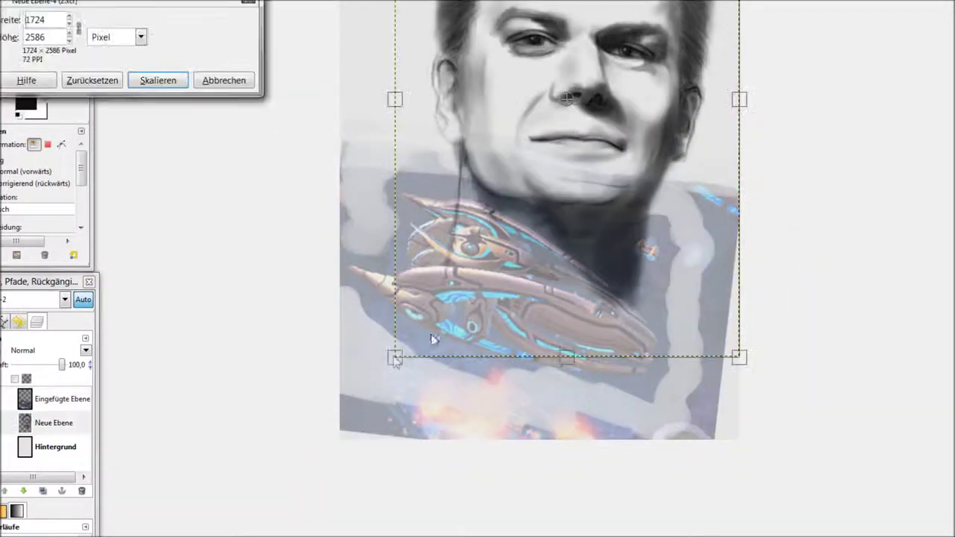
left_click_drag(423, 364, 411, 343)
key("Return")
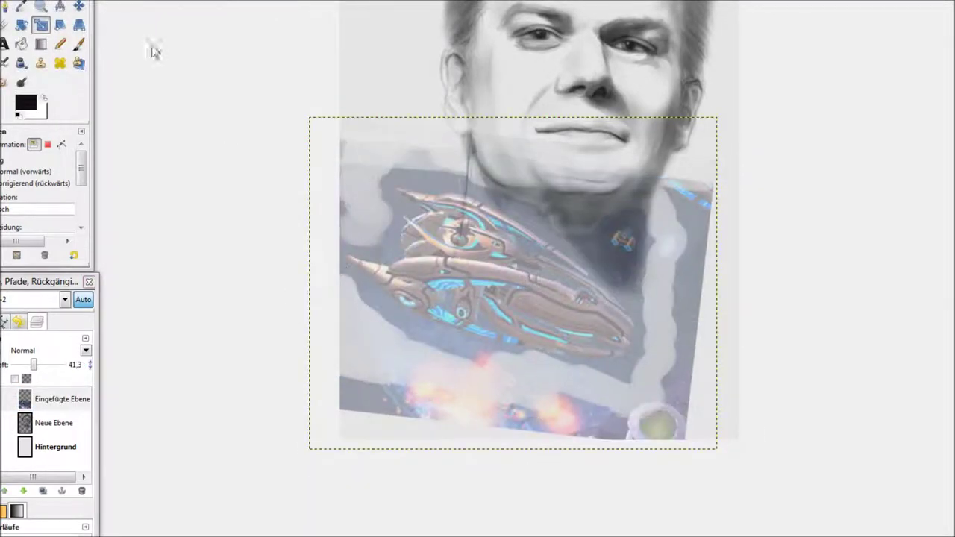
Step: Add a new layer above the spaceship image and set the paintbrush opacity to 40 for tracing
left_click(40, 6)
left_click(638, 399)
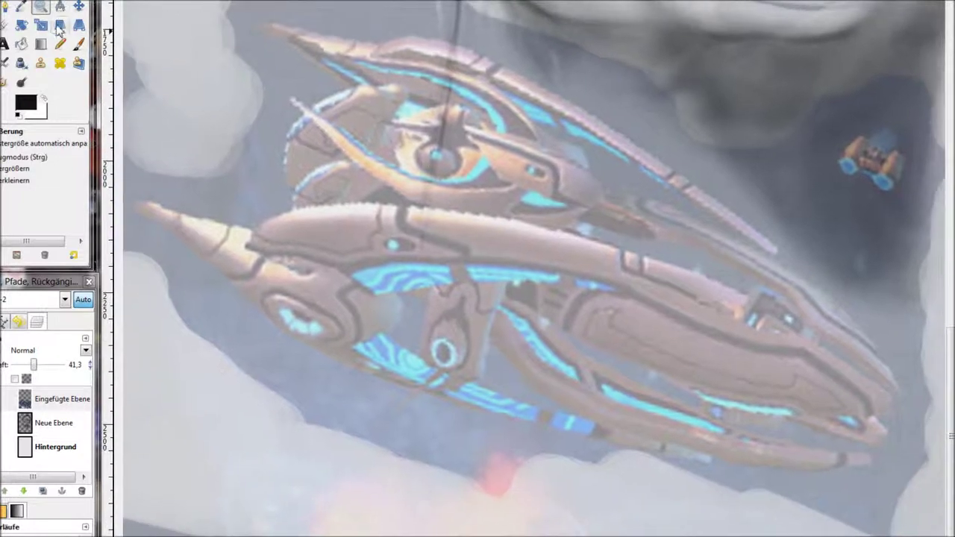
key("p")
key("shift+ctrl+n")
key("Return")
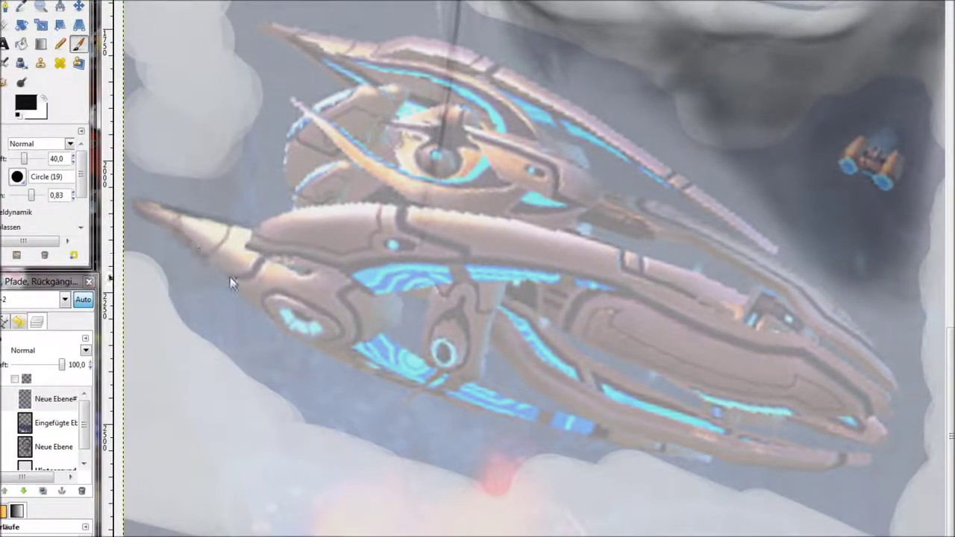
Step: Trace the spaceship's lower hull edge in black, from the pointed nose along the underside to the rear tip
left_click_drag(211, 263, 286, 329)
left_click_drag(365, 376, 659, 458)
left_click_drag(573, 348, 814, 456)
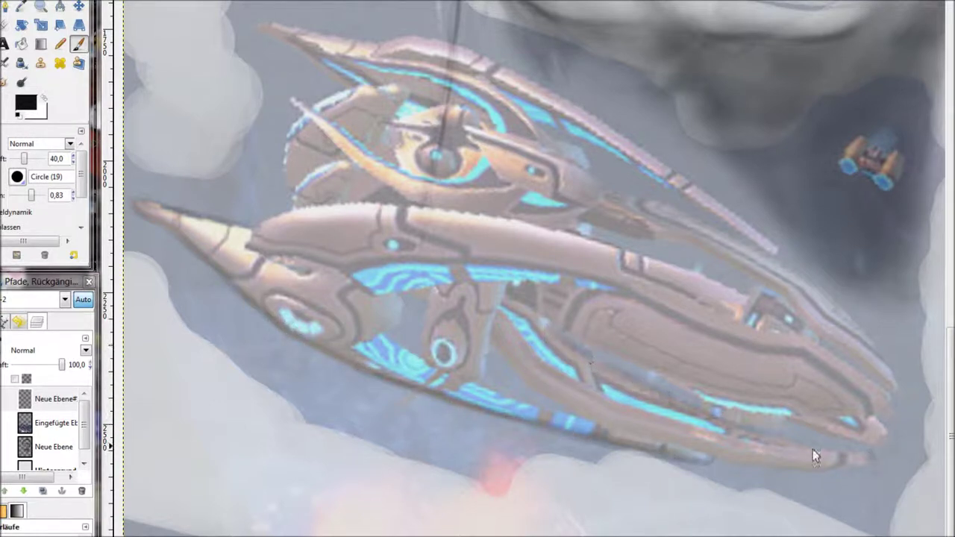
mouse_move(500, 357)
left_mouse_down()
mouse_move(565, 410)
mouse_move(839, 467)
left_mouse_up()
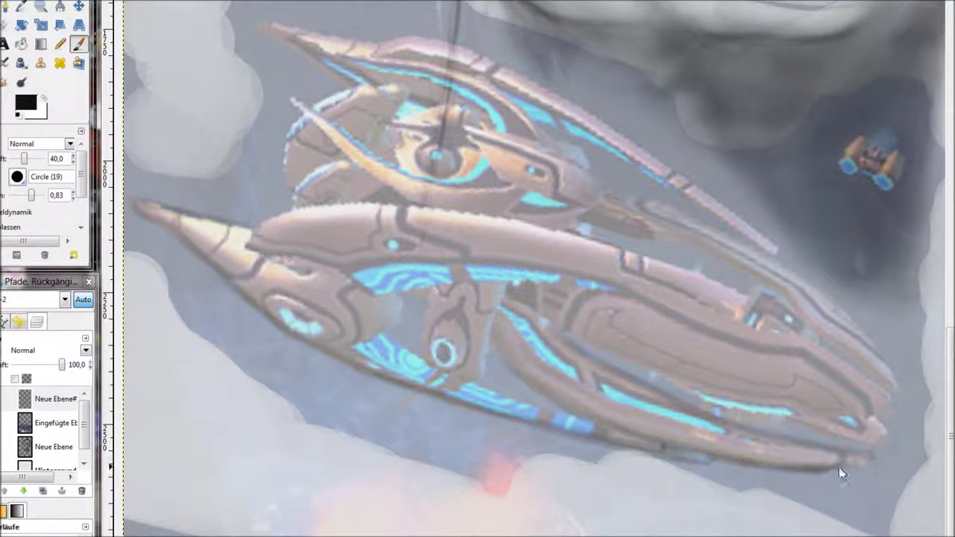
Step: Reduce the brush scale to 0.36 and trace the upper edge of the spaceship's front hull back to the tail
left_click_drag(33, 194, 27, 193)
mouse_move(253, 236)
left_mouse_down()
mouse_move(313, 212)
mouse_move(629, 255)
left_mouse_up()
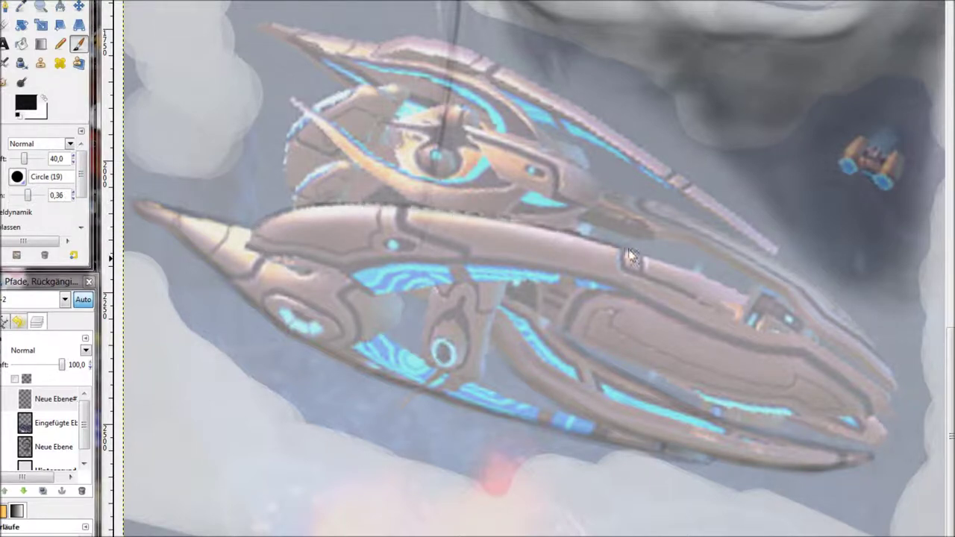
left_click_drag(752, 309, 901, 403)
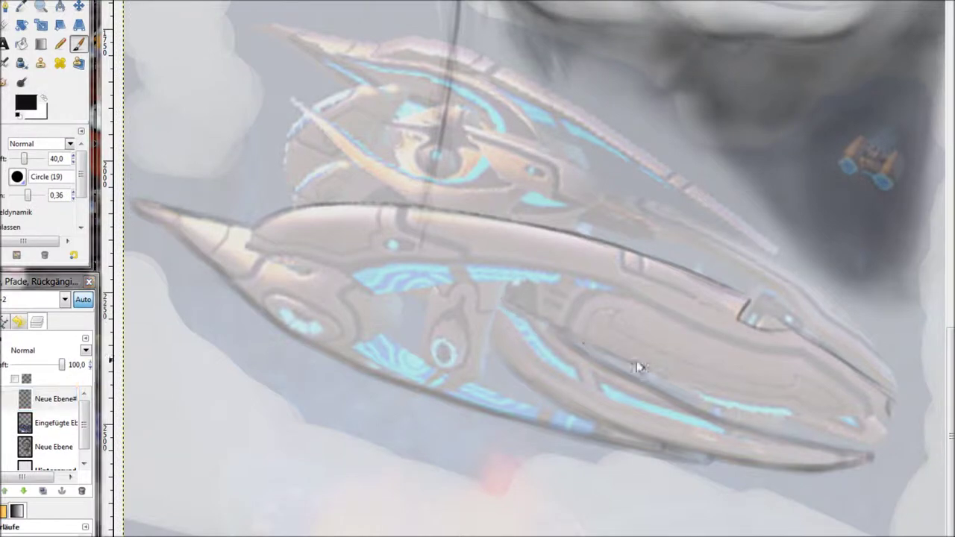
Step: Trace the front hull's inner contours: the rear panel's lower edges, the rounded nose section and the long curve beneath the top plate
mouse_move(637, 363)
left_mouse_down()
mouse_move(875, 414)
mouse_move(813, 416)
left_mouse_up()
left_click_drag(561, 342, 787, 439)
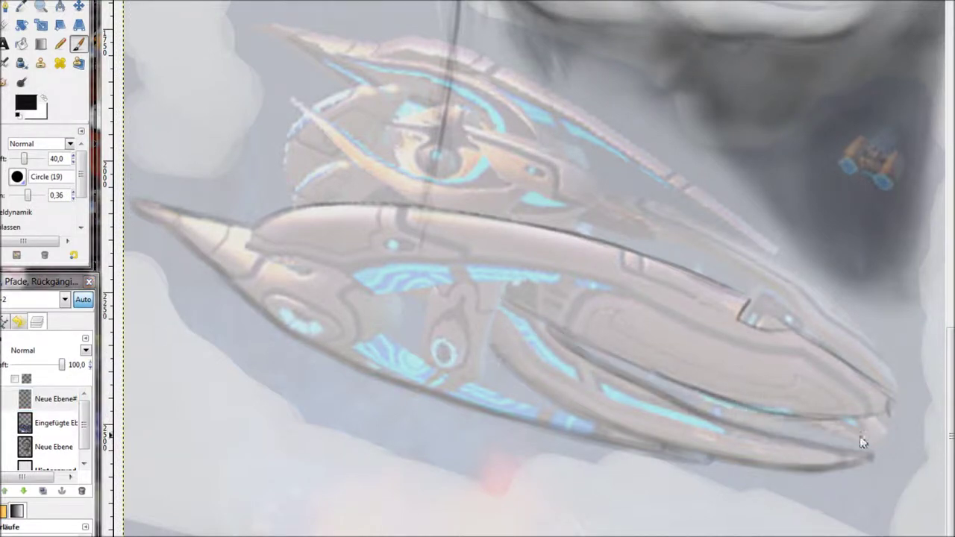
left_click_drag(252, 238, 344, 274)
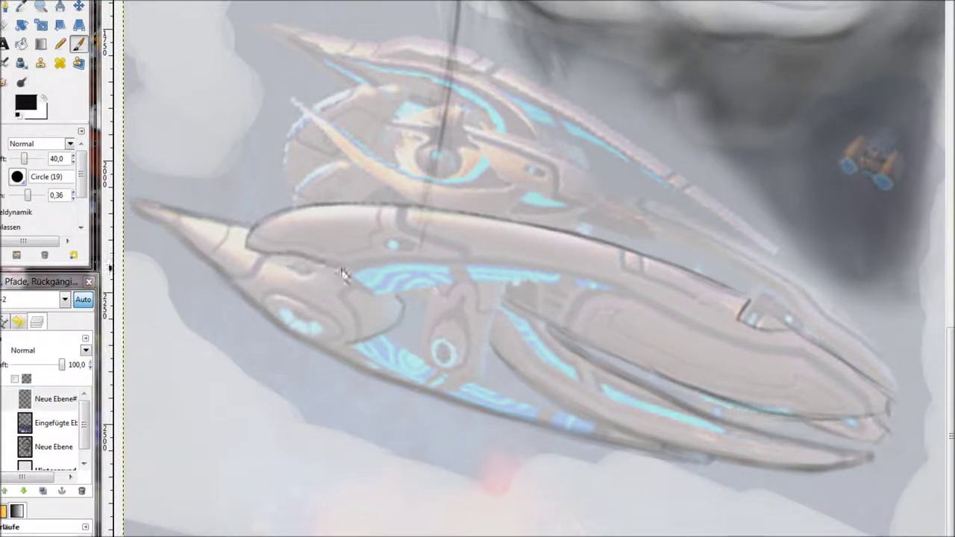
left_click_drag(398, 296, 511, 283)
mouse_move(362, 273)
left_mouse_down()
mouse_move(590, 285)
mouse_move(790, 356)
left_mouse_up()
Step: Trace the spaceship's rear section, outlining the rounded body, the central eye, the upper wing's inner curves and the curved spike
mouse_move(293, 203)
left_mouse_down()
mouse_move(334, 163)
mouse_move(299, 124)
mouse_move(313, 106)
mouse_move(403, 88)
left_mouse_up()
left_click_drag(392, 157, 441, 180)
mouse_move(478, 154)
left_mouse_down()
mouse_move(436, 177)
mouse_move(421, 169)
left_mouse_up()
mouse_move(349, 59)
left_mouse_down()
mouse_move(462, 97)
mouse_move(486, 122)
left_mouse_up()
mouse_move(351, 57)
left_mouse_down()
mouse_move(453, 75)
mouse_move(545, 141)
left_mouse_up()
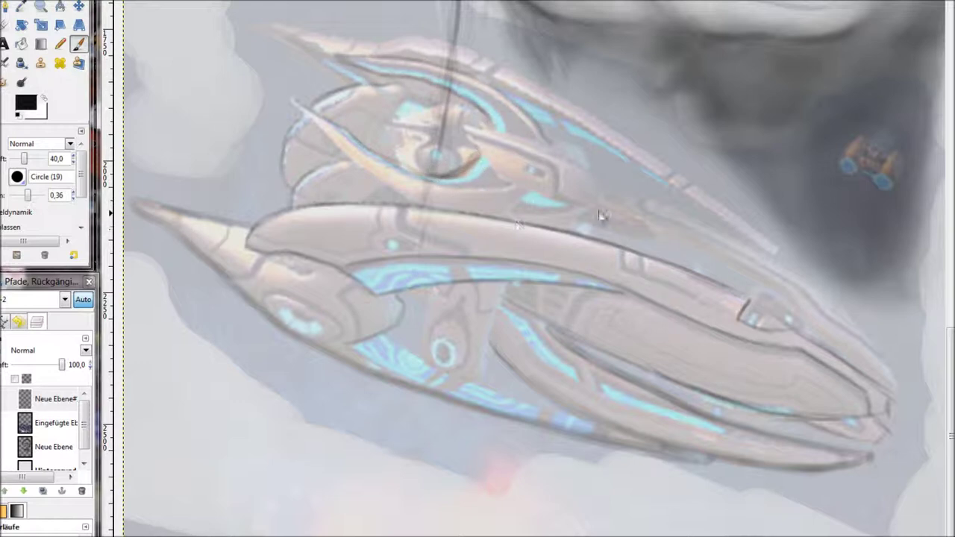
left_click_drag(298, 107, 392, 183)
Step: Trace the upper wing's outer edge from its front tip and outline the tail's outer and inner edges
mouse_move(265, 26)
left_mouse_down()
mouse_move(388, 48)
mouse_move(541, 97)
mouse_move(728, 213)
left_mouse_up()
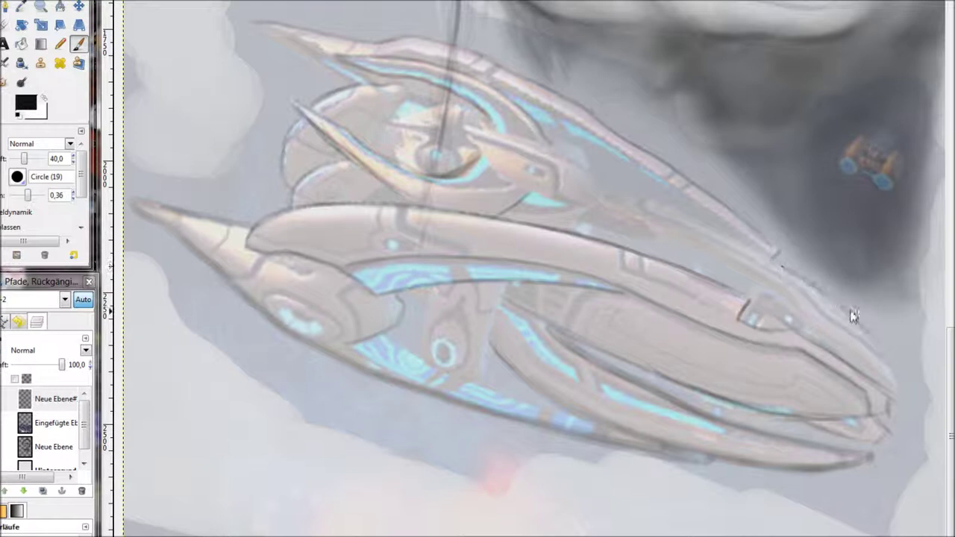
left_click_drag(854, 317, 900, 396)
left_click_drag(767, 286, 877, 376)
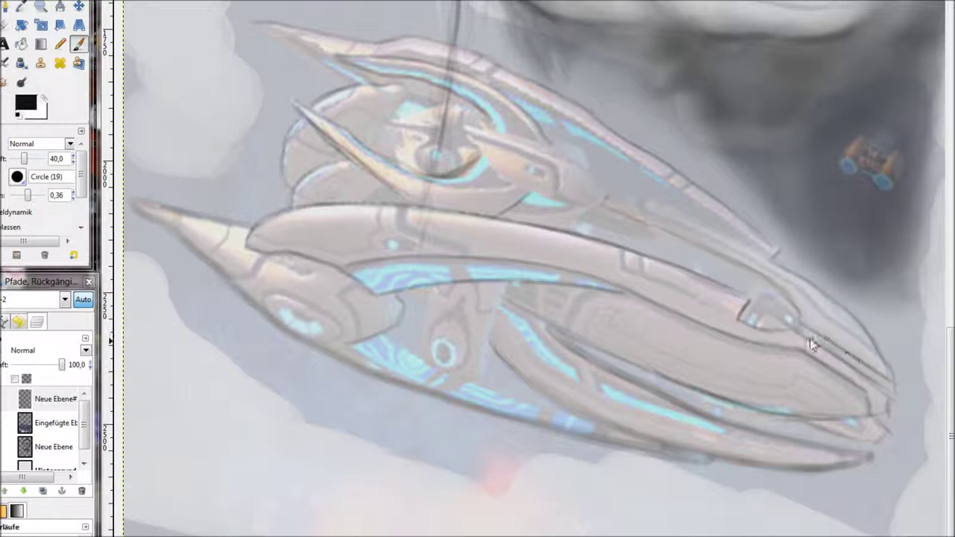